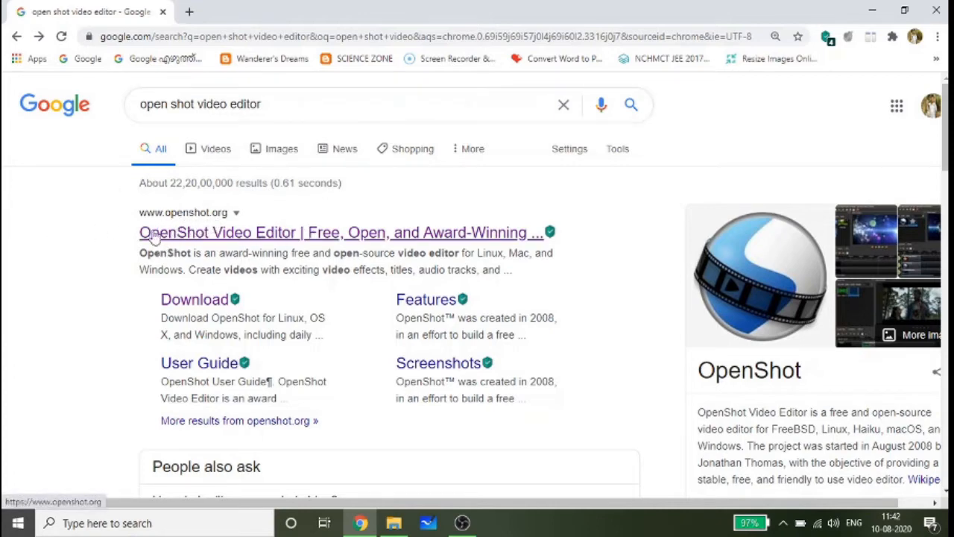
# - Open the official OpenShot website from the search results and review the installers on its download page
pyautogui.click(294, 234)
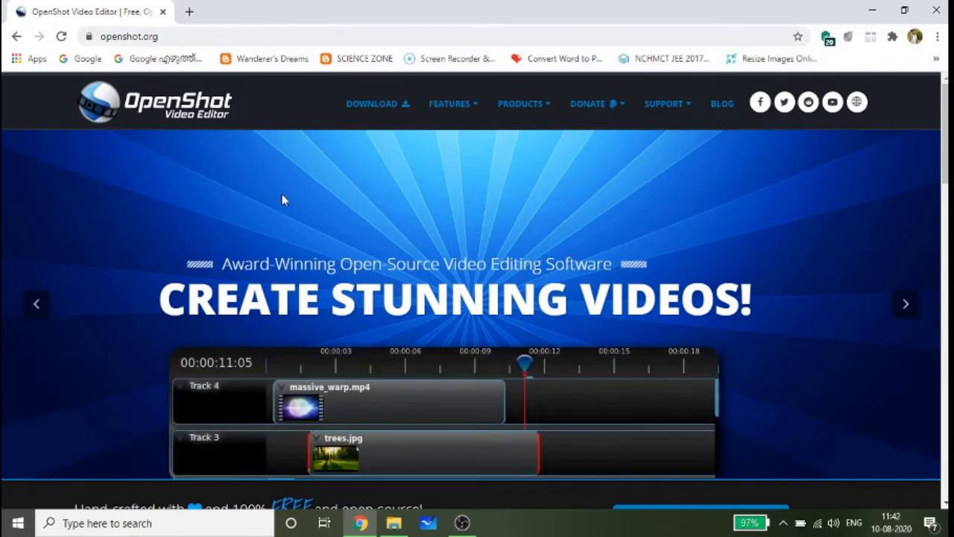
pyautogui.scroll(-2, 284, 198)
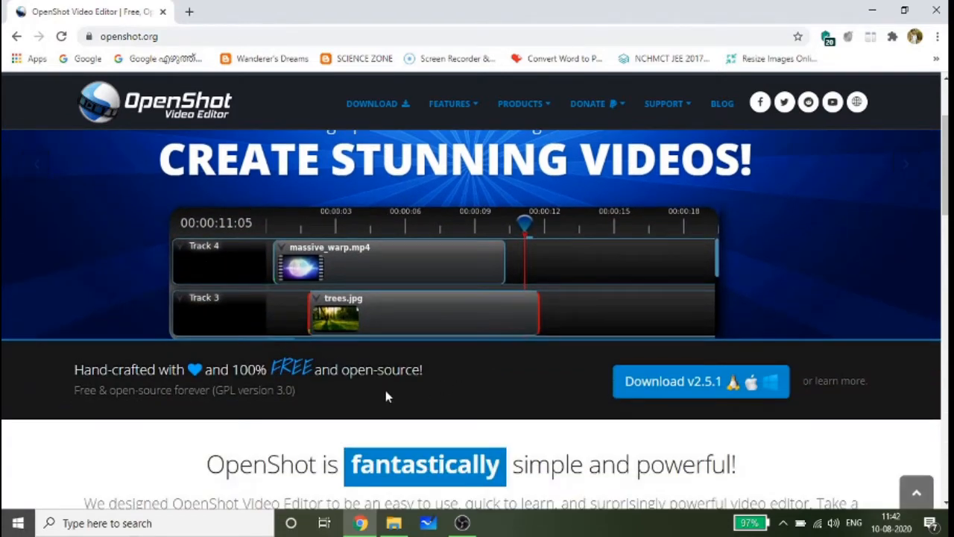
pyautogui.click(708, 394)
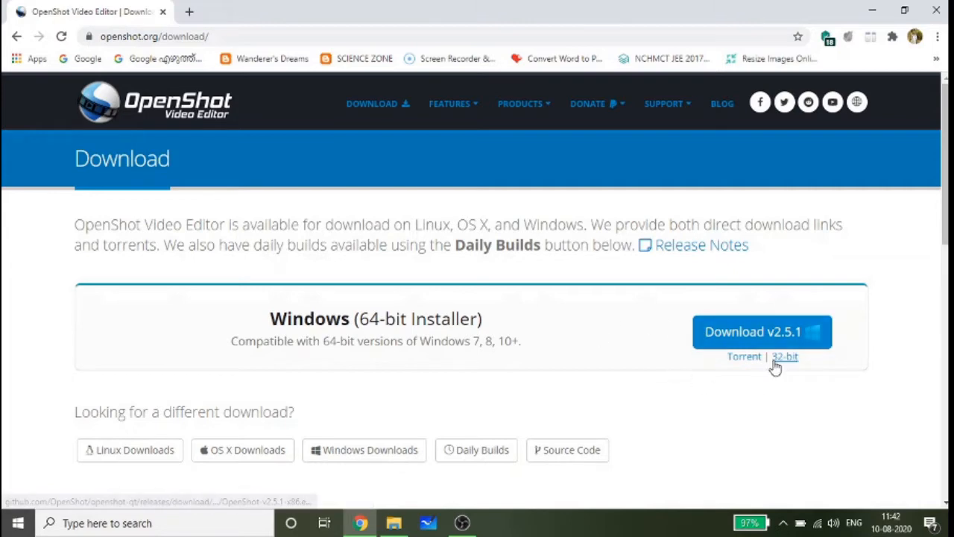
pyautogui.scroll(-2, 283, 343)
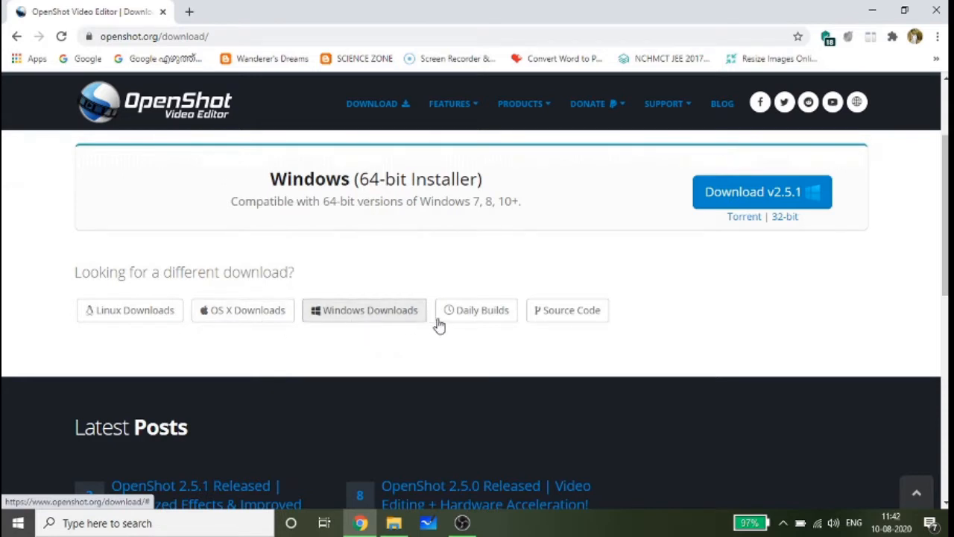
pyautogui.scroll(2, 626, 298)
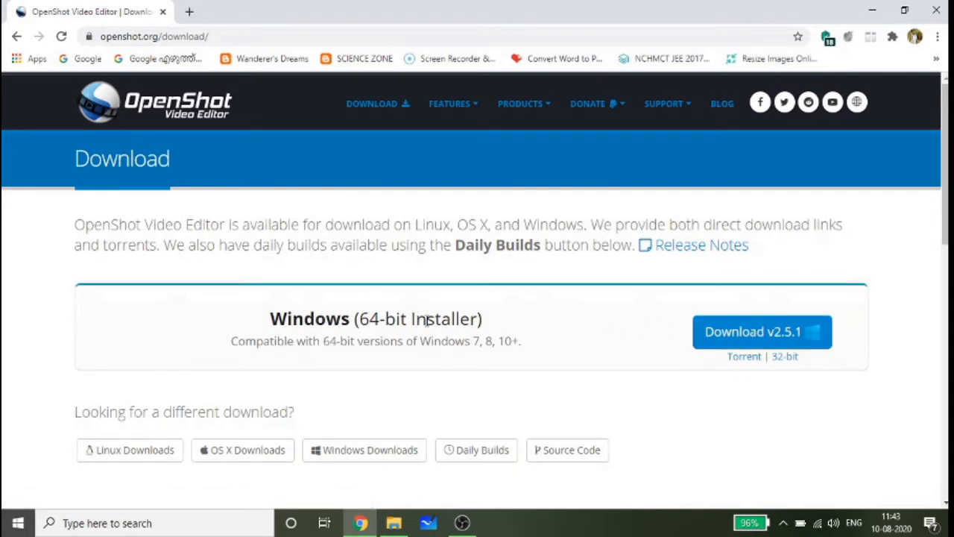
# - Clear the open windows from the desktop and launch OpenShot Video Editor from the Online class folder
pyautogui.click(872, 10)
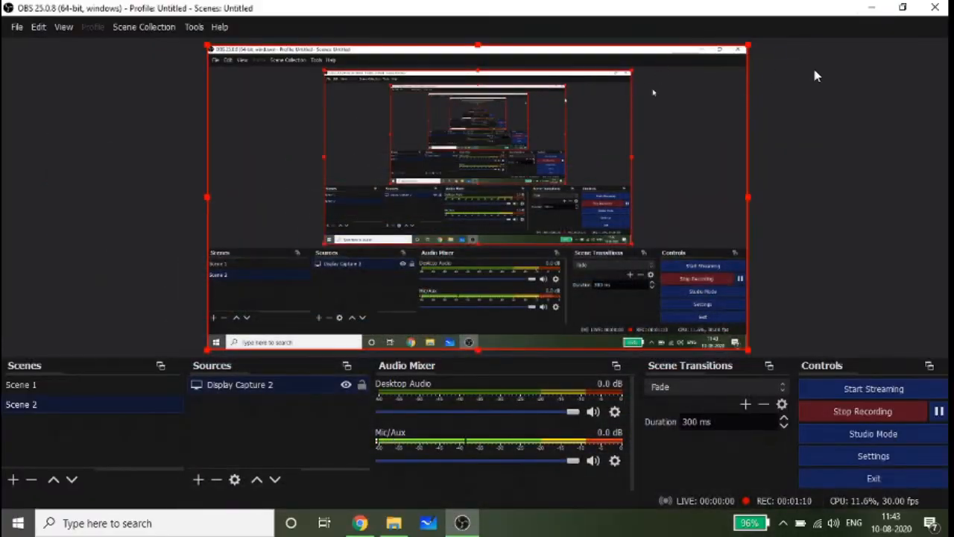
pyautogui.click(872, 8)
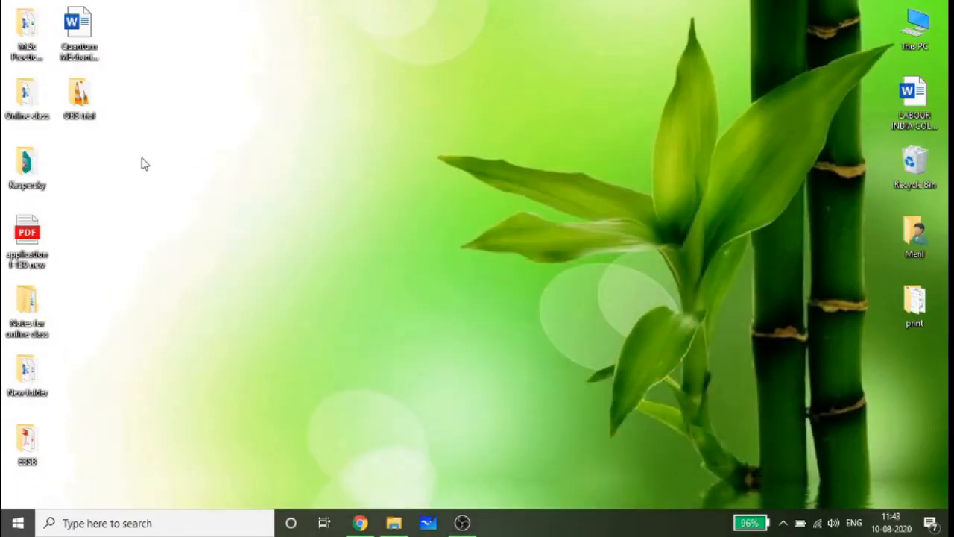
pyautogui.doubleClick(26, 96)
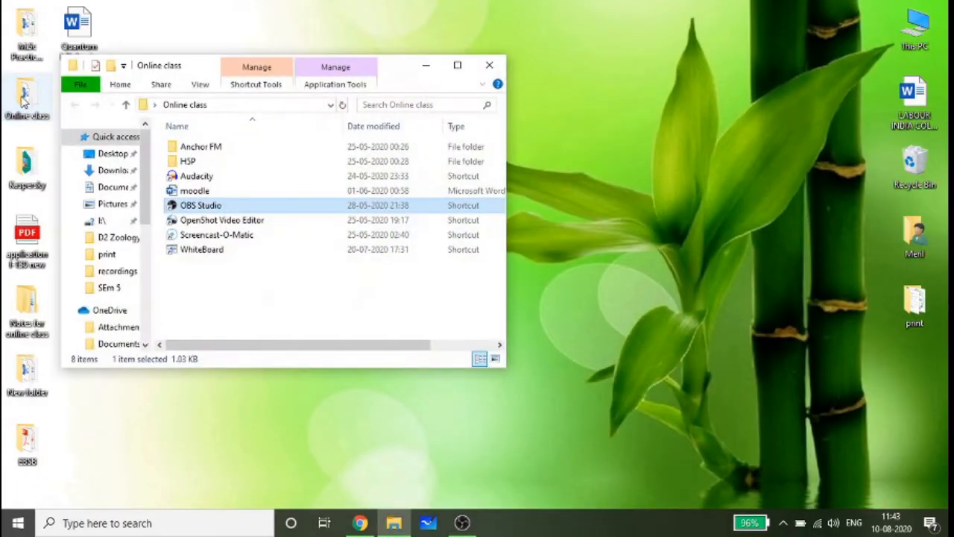
pyautogui.click(234, 222)
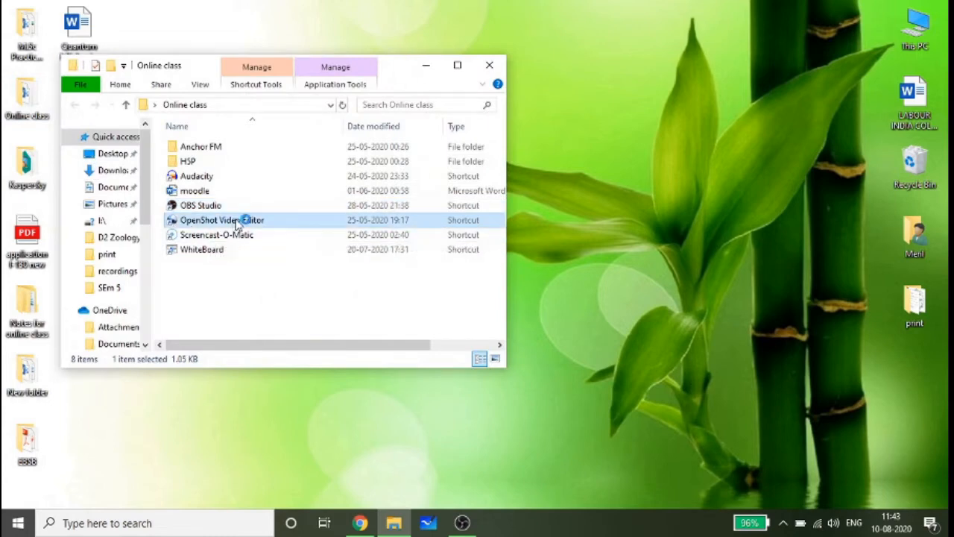
pyautogui.doubleClick(238, 221)
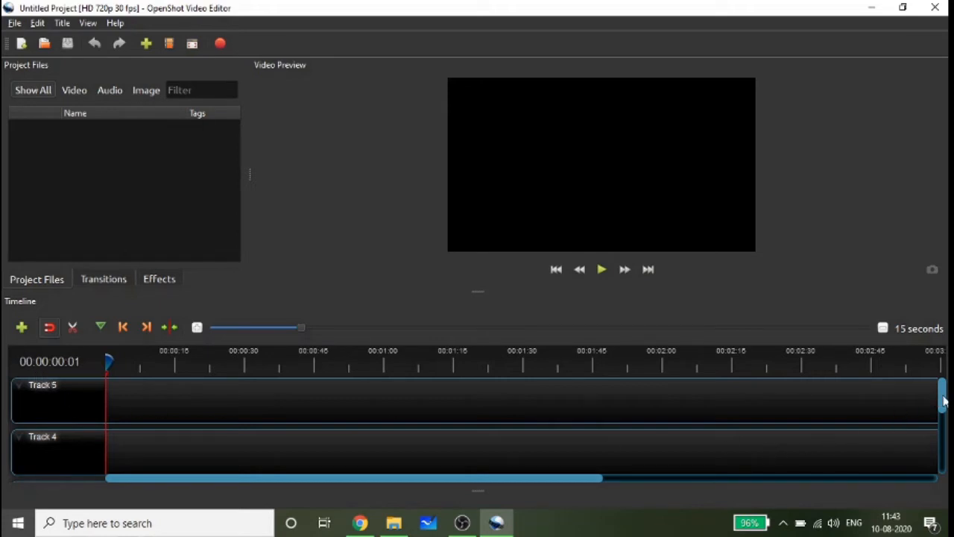
# - Filter the project files to show only videos
pyautogui.moveTo(943, 400)
pyautogui.mouseDown()
pyautogui.moveTo(946, 463)
pyautogui.moveTo(943, 400)
pyautogui.mouseUp()
pyautogui.click(74, 92)
pyautogui.click(38, 95)
pyautogui.click(31, 96)
pyautogui.click(76, 92)
# - Import the OBS 1 video from the OBS trial folder on the desktop into the project
pyautogui.click(146, 45)
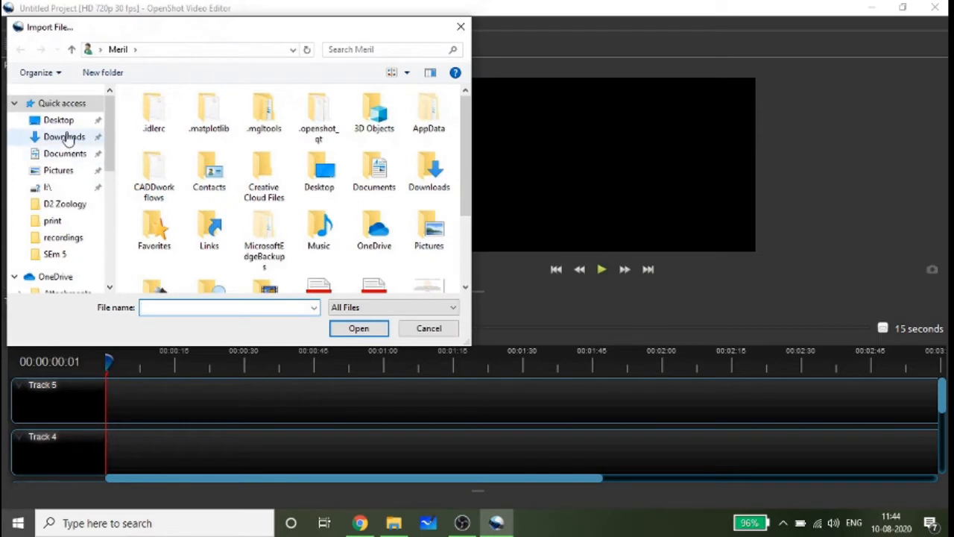
pyautogui.click(60, 121)
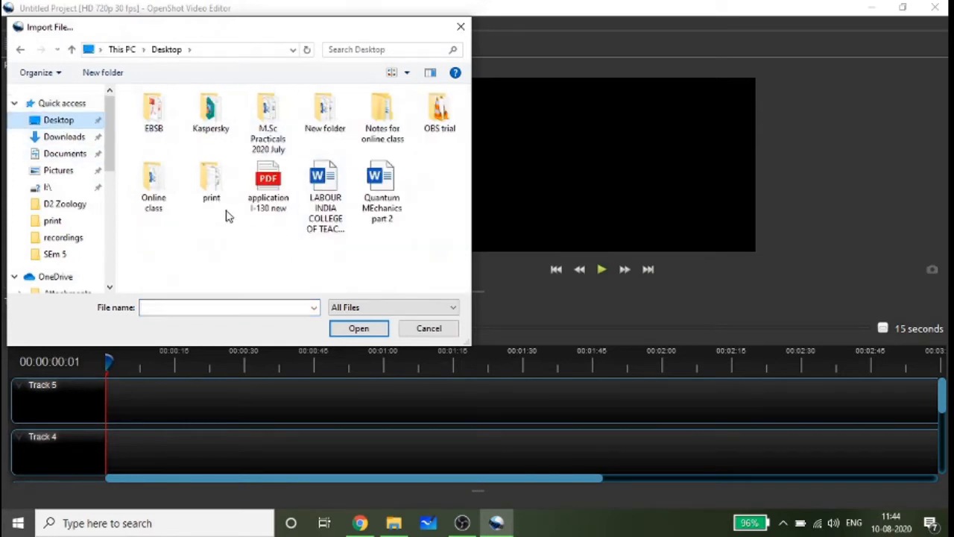
pyautogui.doubleClick(434, 113)
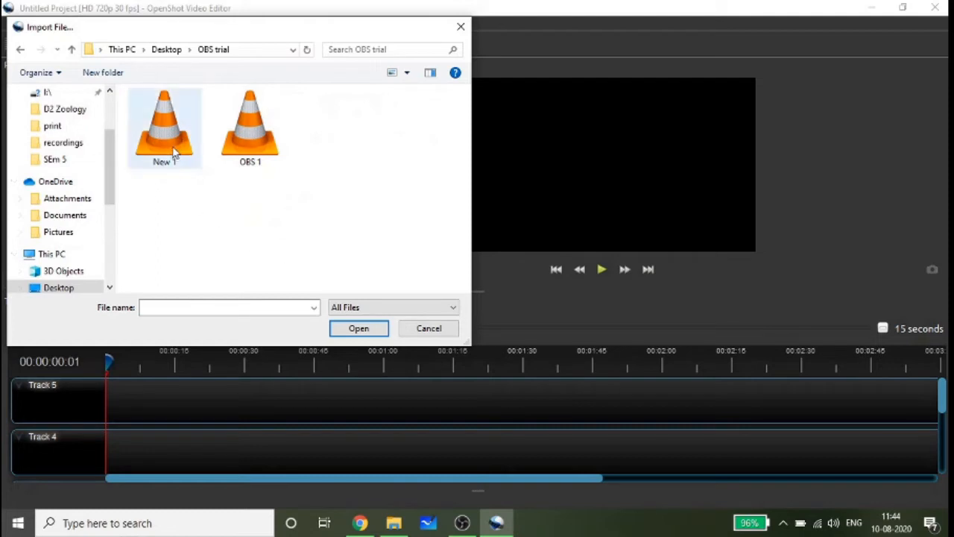
pyautogui.click(233, 145)
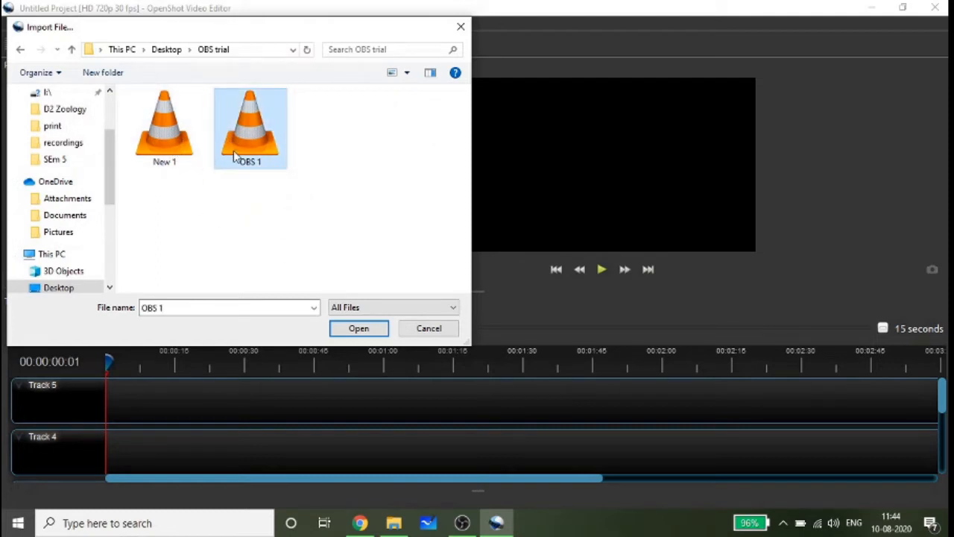
pyautogui.click(352, 328)
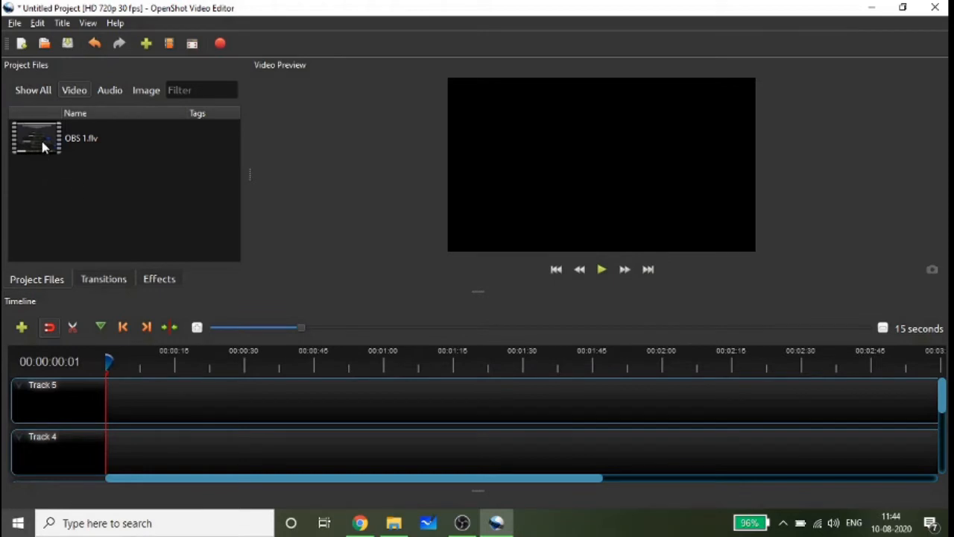
# - Place the OBS 1.flv clip on Track 5, starting about 3 seconds into the timeline
pyautogui.moveTo(42, 147); pyautogui.dragTo(120, 393)
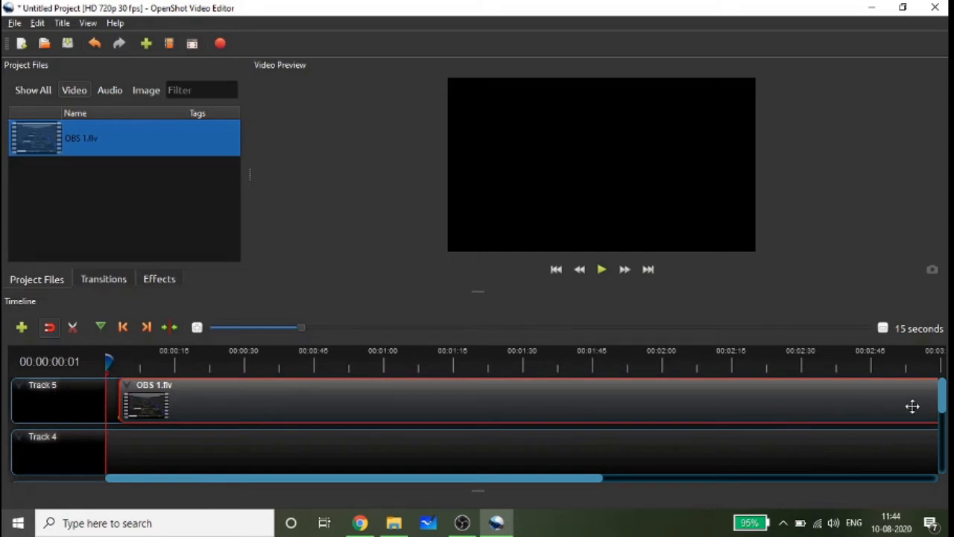
pyautogui.moveTo(943, 403); pyautogui.dragTo(945, 467)
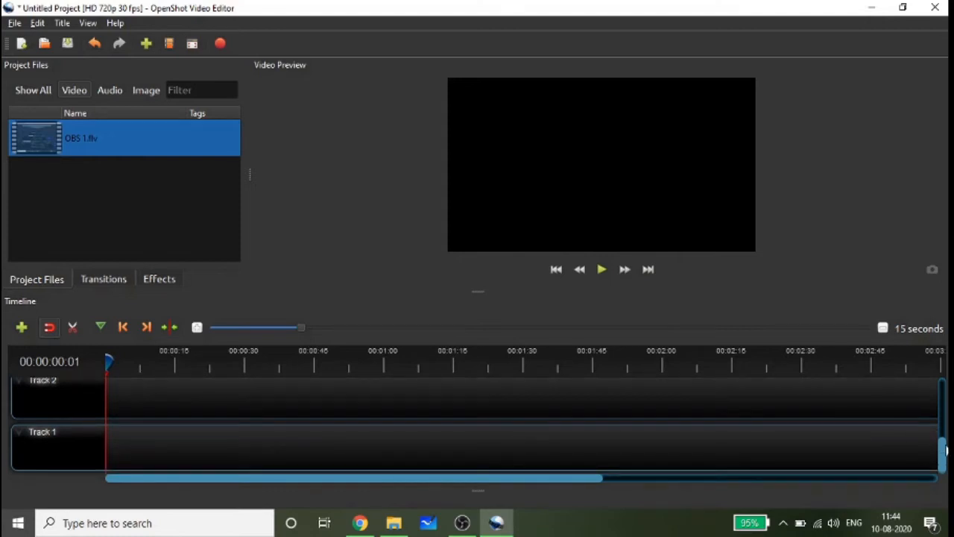
pyautogui.moveTo(944, 450); pyautogui.dragTo(943, 388)
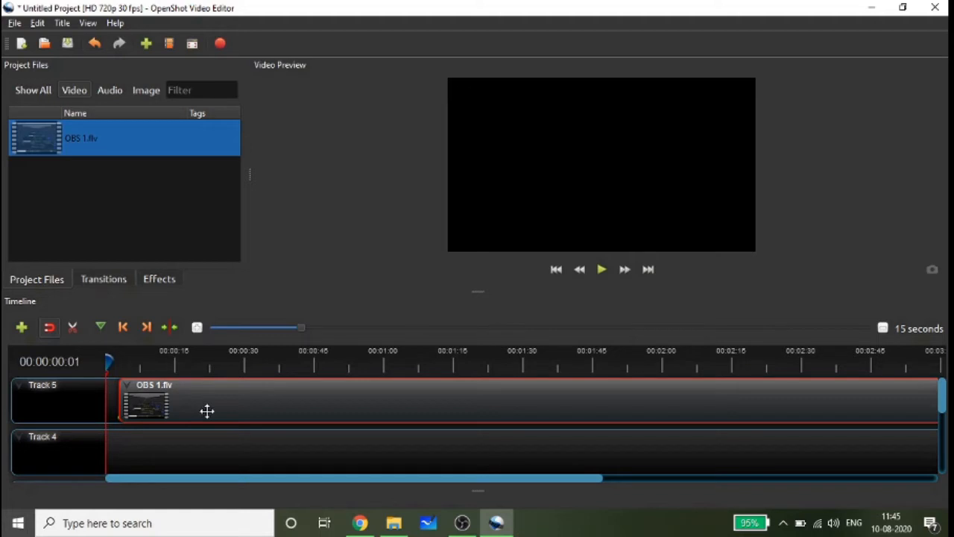
# - Shift the OBS 1.flv clip to start at about 14 seconds and preview playback from the empty gap into the clip
pyautogui.moveTo(207, 411); pyautogui.dragTo(241, 400)
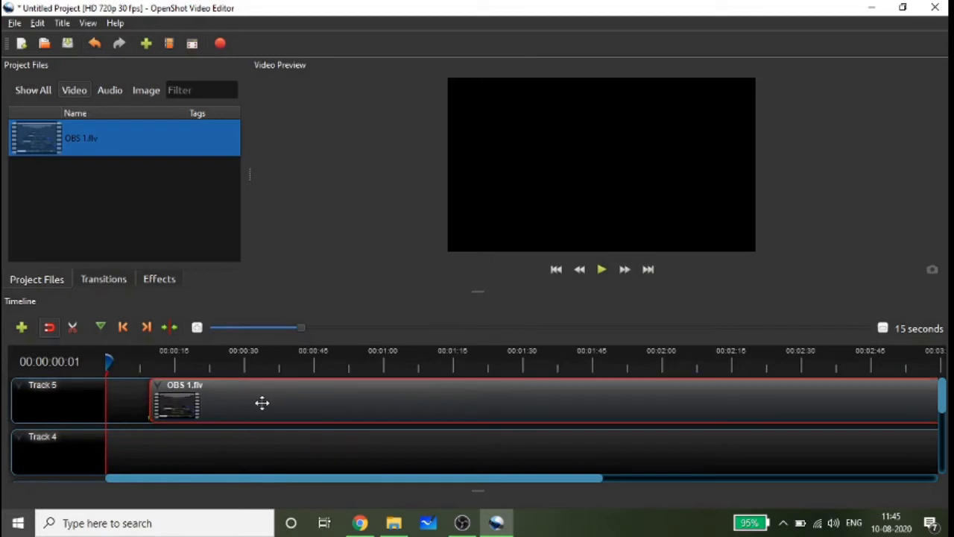
pyautogui.moveTo(288, 402)
pyautogui.mouseDown()
pyautogui.moveTo(225, 398)
pyautogui.moveTo(291, 398)
pyautogui.mouseUp()
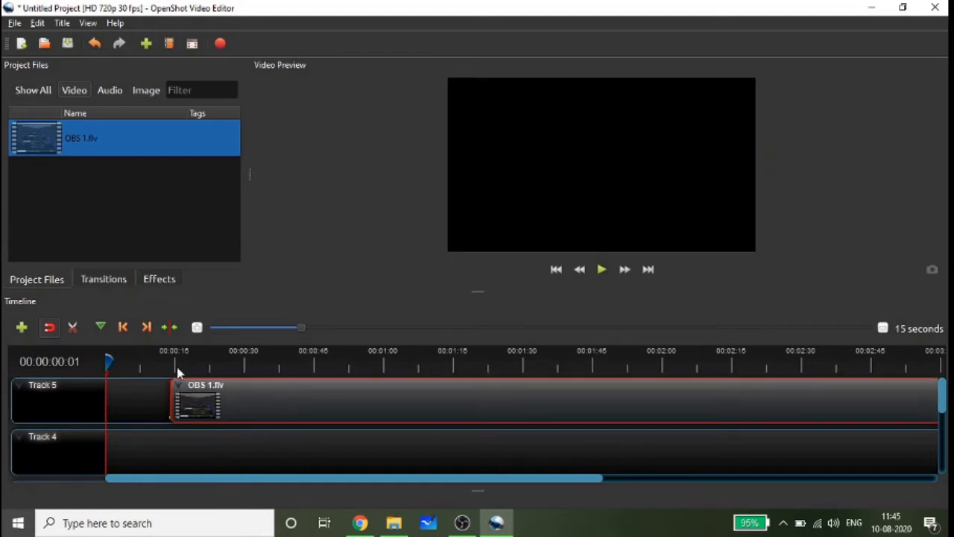
pyautogui.click(602, 271)
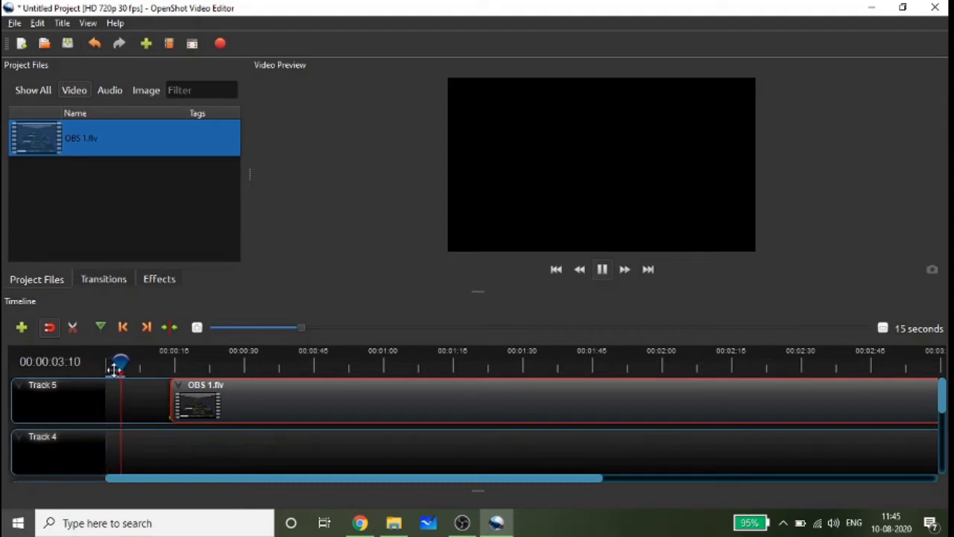
pyautogui.moveTo(114, 367); pyautogui.dragTo(158, 366)
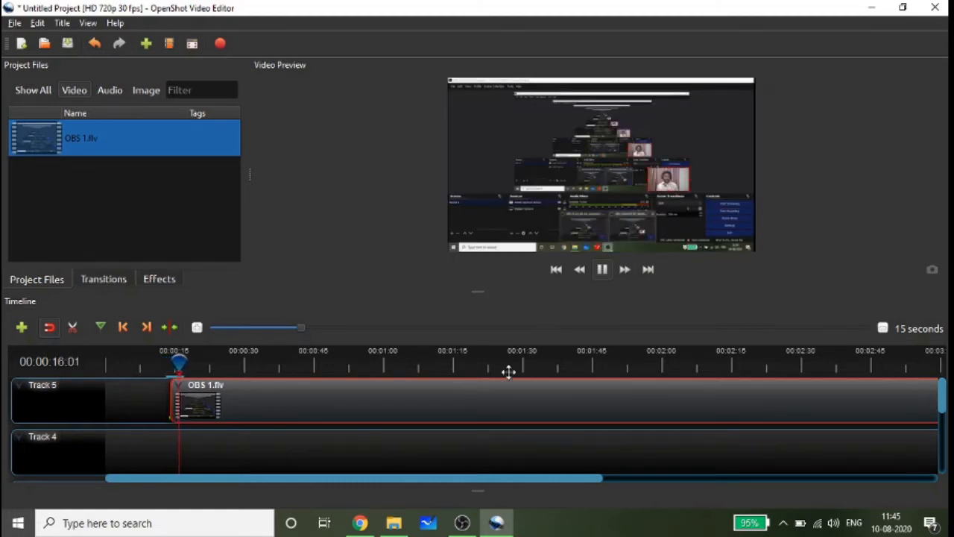
pyautogui.click(602, 269)
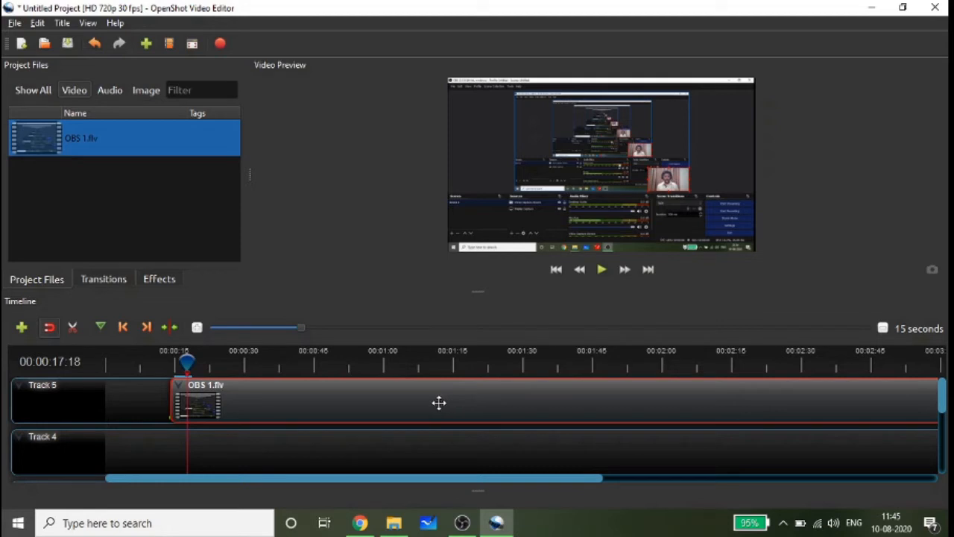
# - Move the OBS 1.flv clip to the very beginning of Track 5 and return the playhead to the start
pyautogui.moveTo(434, 402); pyautogui.dragTo(371, 389)
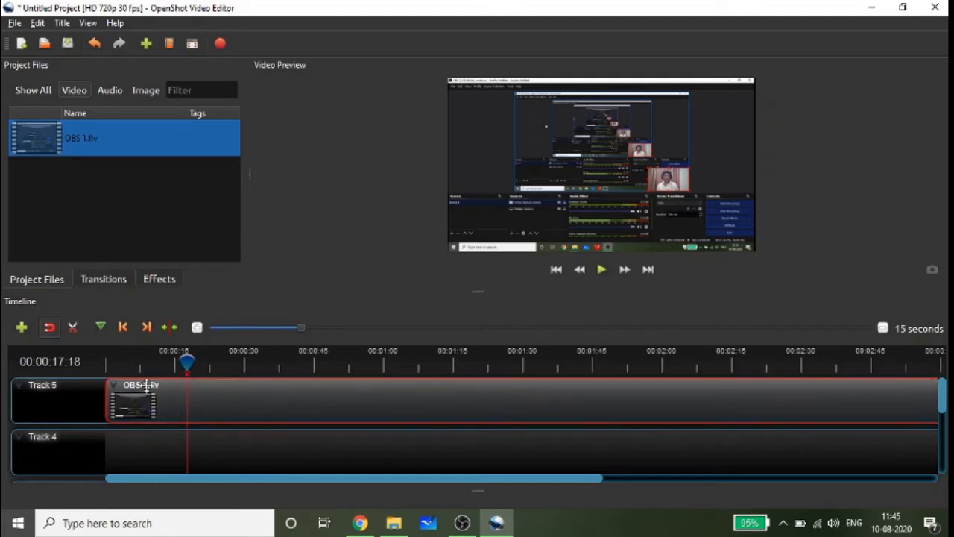
pyautogui.click(122, 327)
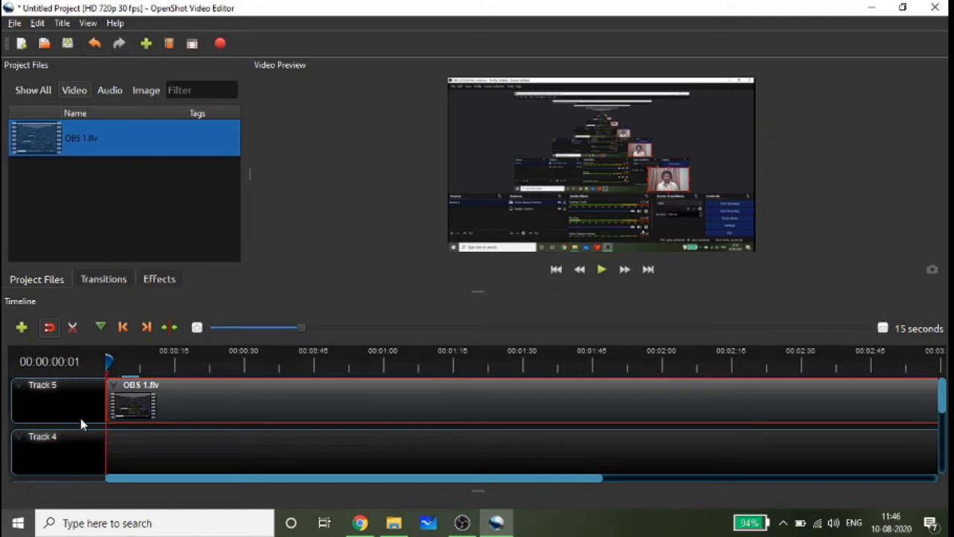
pyautogui.moveTo(335, 478); pyautogui.dragTo(626, 480)
# - Import the New 1 video from the OBS trial folder into the project
pyautogui.click(146, 44)
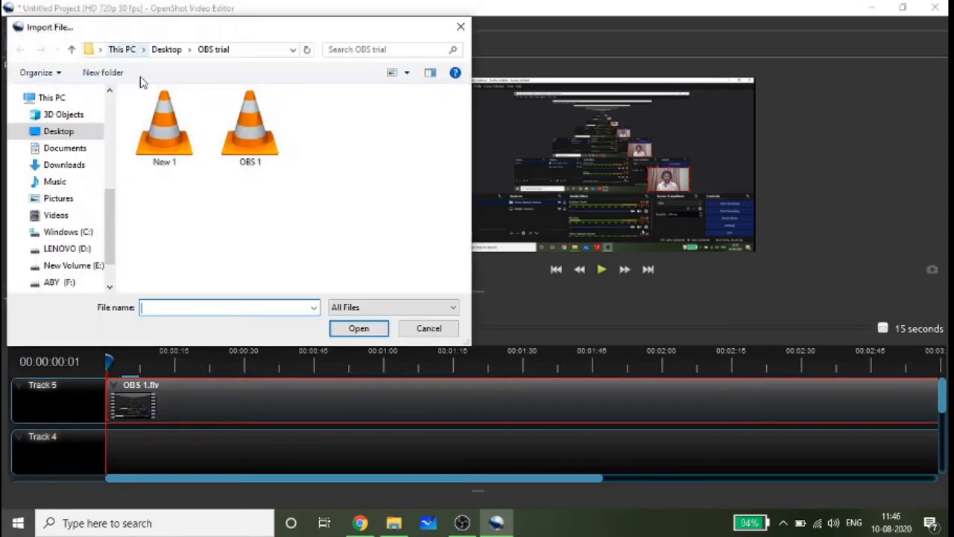
pyautogui.click(165, 141)
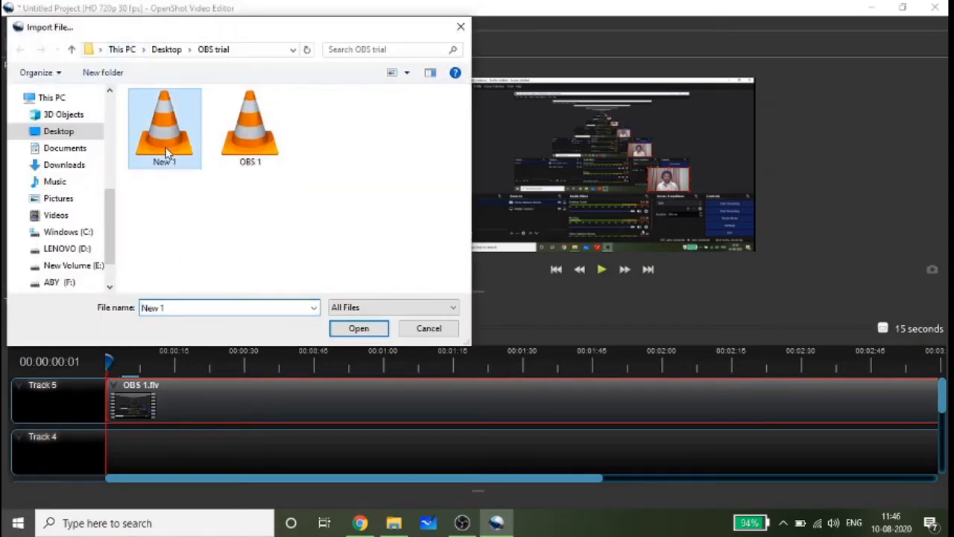
pyautogui.click(358, 328)
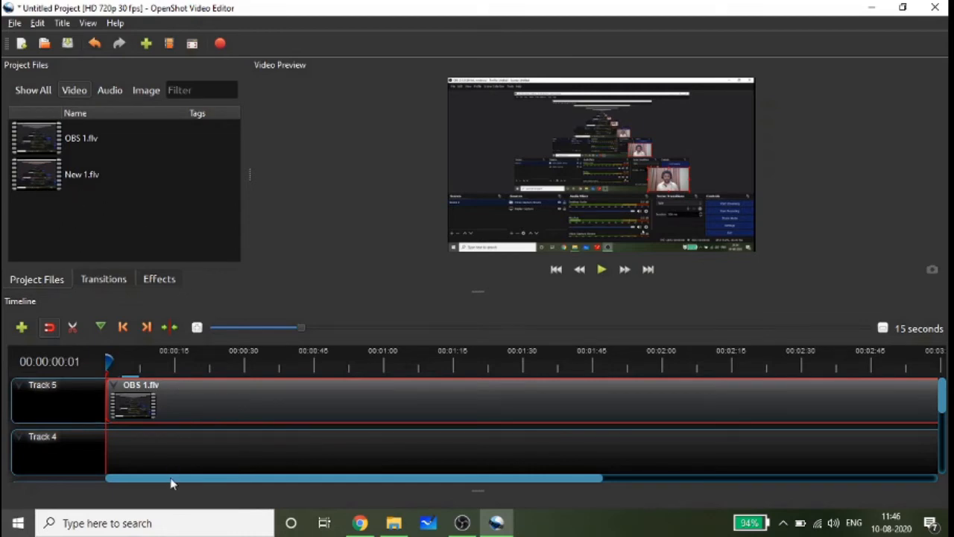
# - Add the New 1.flv clip to Track 5 and position it directly against the end of the OBS 1.flv clip
pyautogui.moveTo(173, 479); pyautogui.dragTo(551, 518)
pyautogui.moveTo(74, 174); pyautogui.dragTo(717, 404)
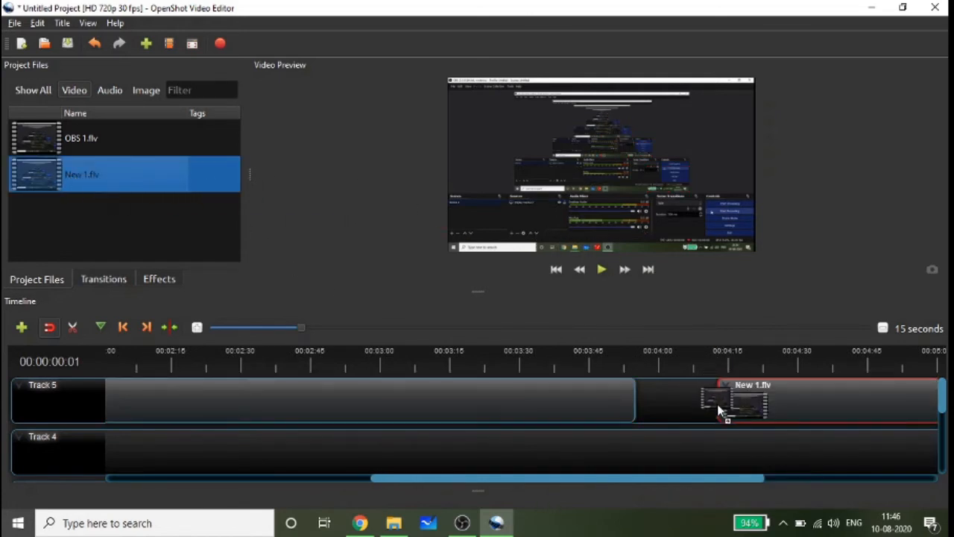
pyautogui.moveTo(812, 394); pyautogui.dragTo(777, 398)
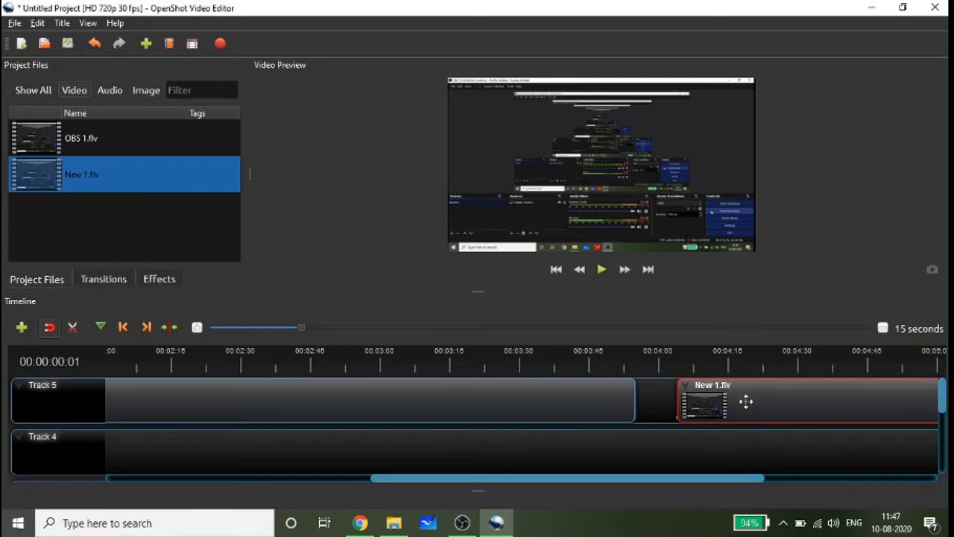
pyautogui.moveTo(746, 401); pyautogui.dragTo(708, 398)
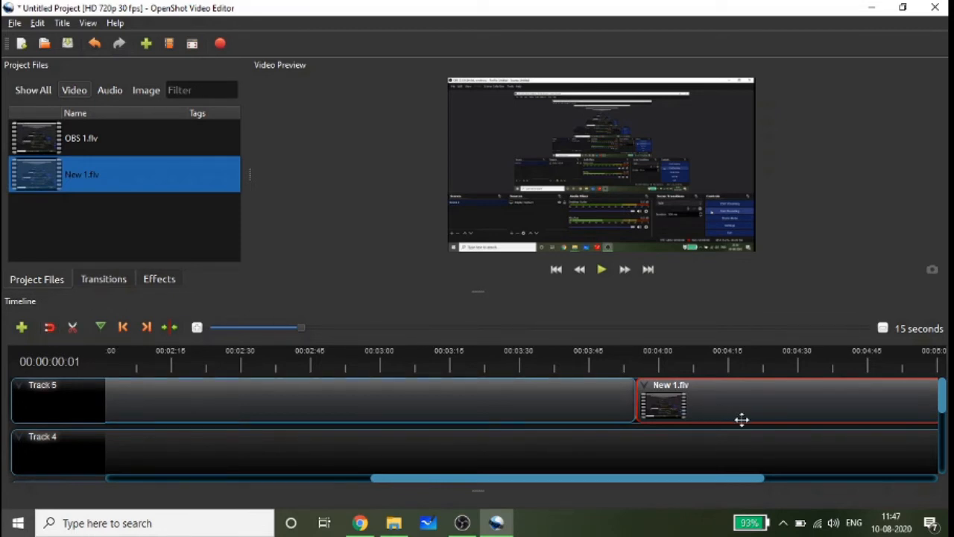
# - Move the New 1.flv clip slightly away from the end of OBS 1.flv, leaving a small gap
pyautogui.moveTo(742, 420); pyautogui.dragTo(767, 404)
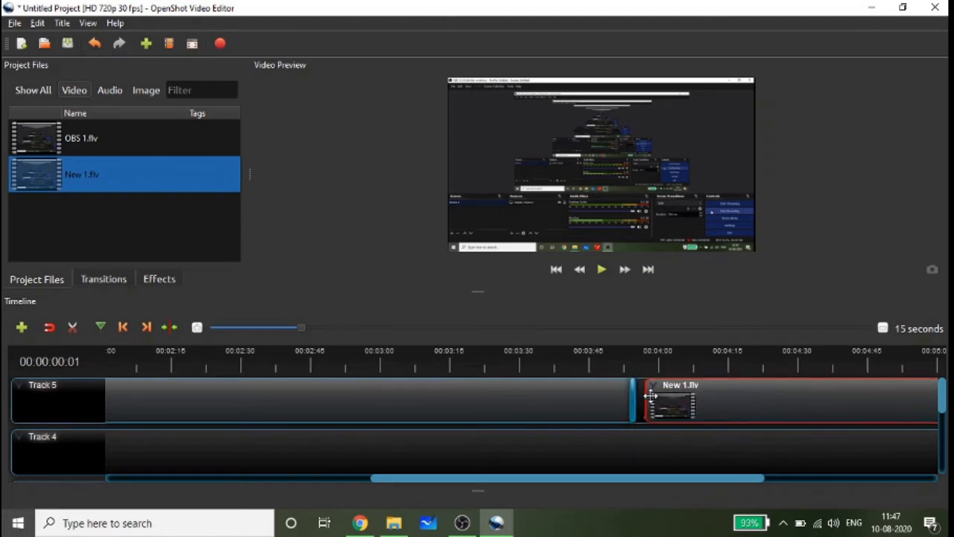
pyautogui.click(631, 396)
pyautogui.press('Delete')
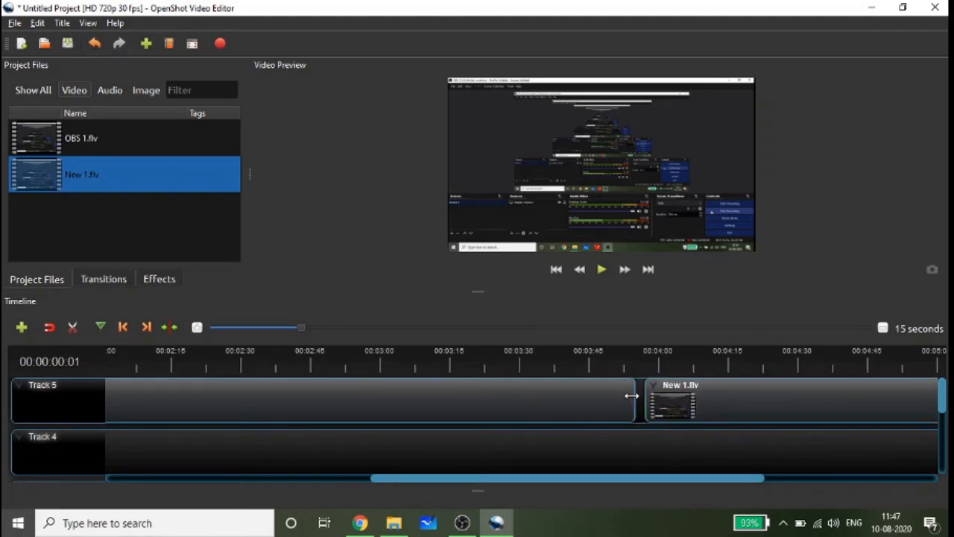
# - Reposition the New 1.flv clip with snapping off so that it slightly overlaps the end of OBS 1.flv on Track 5
pyautogui.click(52, 326)
pyautogui.click(772, 408)
pyautogui.moveTo(772, 406); pyautogui.dragTo(770, 406)
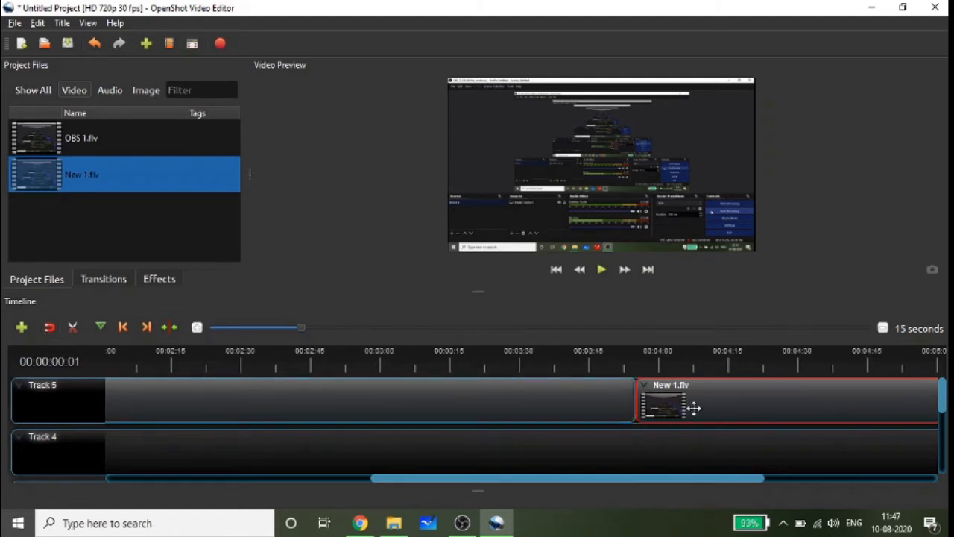
pyautogui.moveTo(692, 407); pyautogui.dragTo(716, 406)
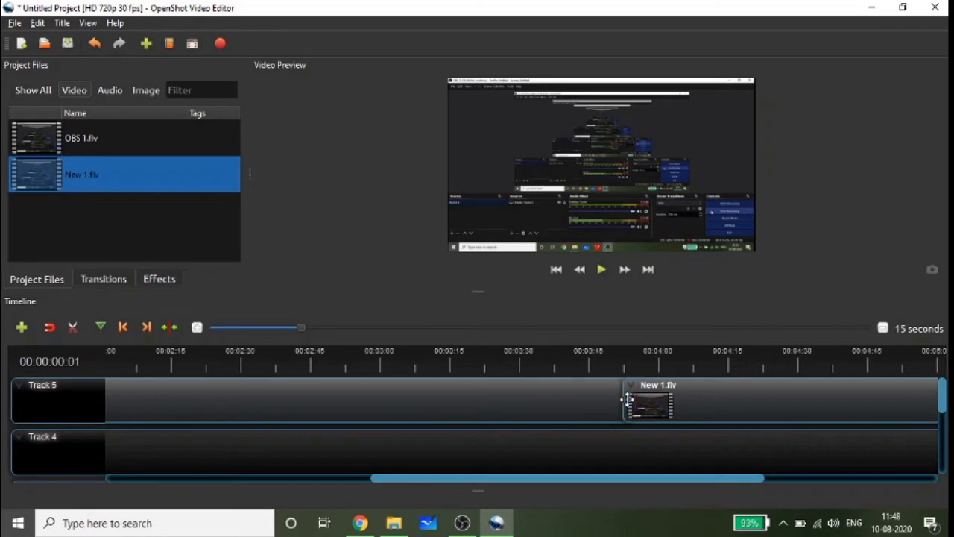
# - Move New 1.flv away from OBS 1.flv, enable snapping, and place it directly against the end of OBS 1.flv on Track 5
pyautogui.moveTo(730, 402); pyautogui.dragTo(760, 404)
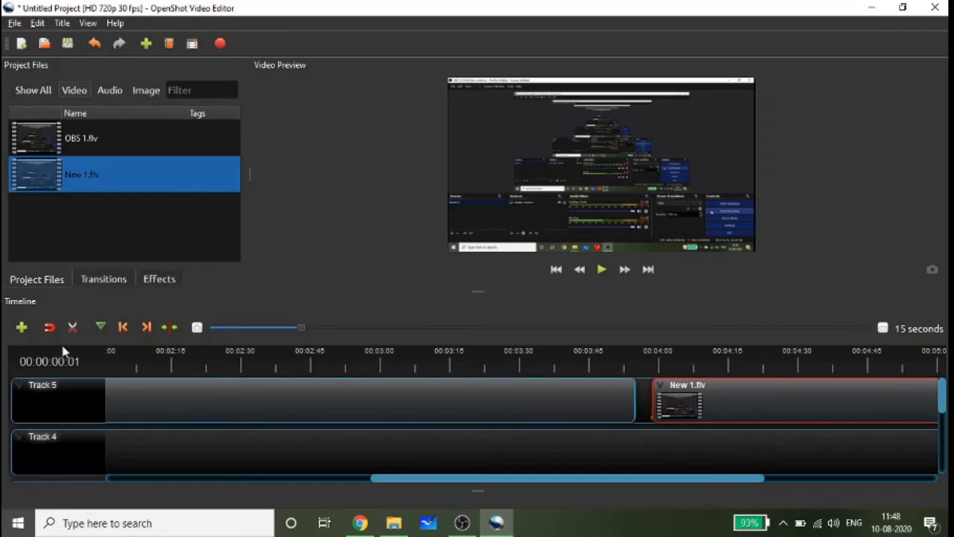
pyautogui.moveTo(728, 411); pyautogui.dragTo(736, 411)
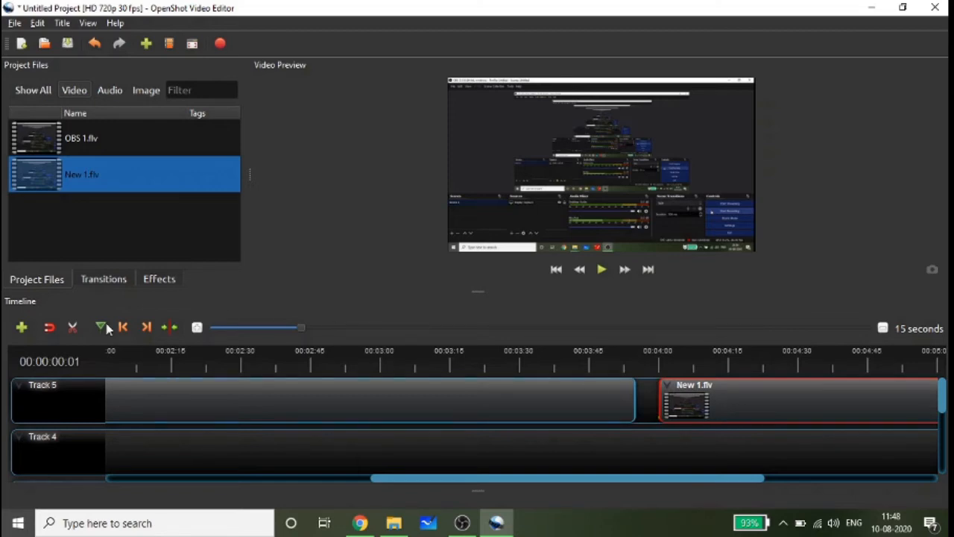
pyautogui.click(47, 330)
pyautogui.moveTo(745, 405); pyautogui.dragTo(726, 398)
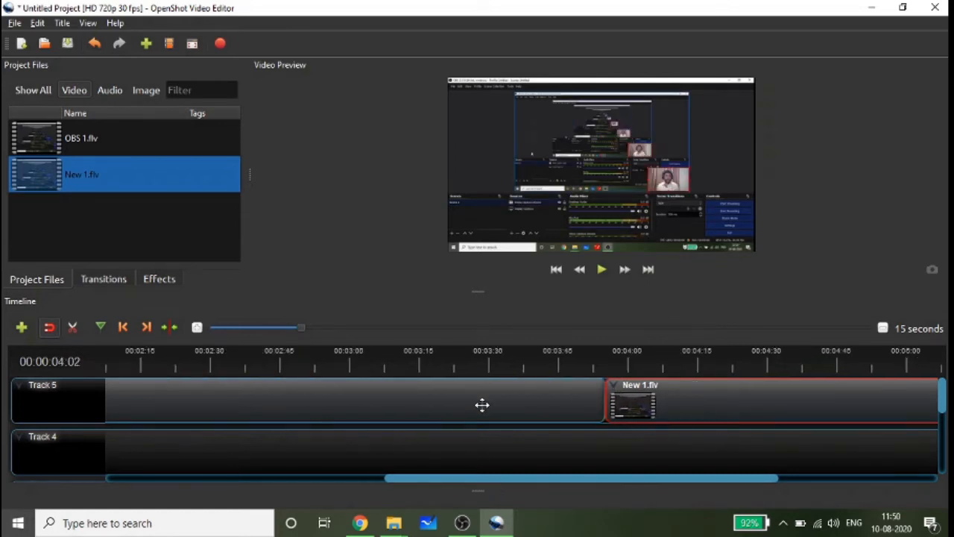
# - Remove the New 1.flv clip from Track 5
pyautogui.rightClick(680, 401)
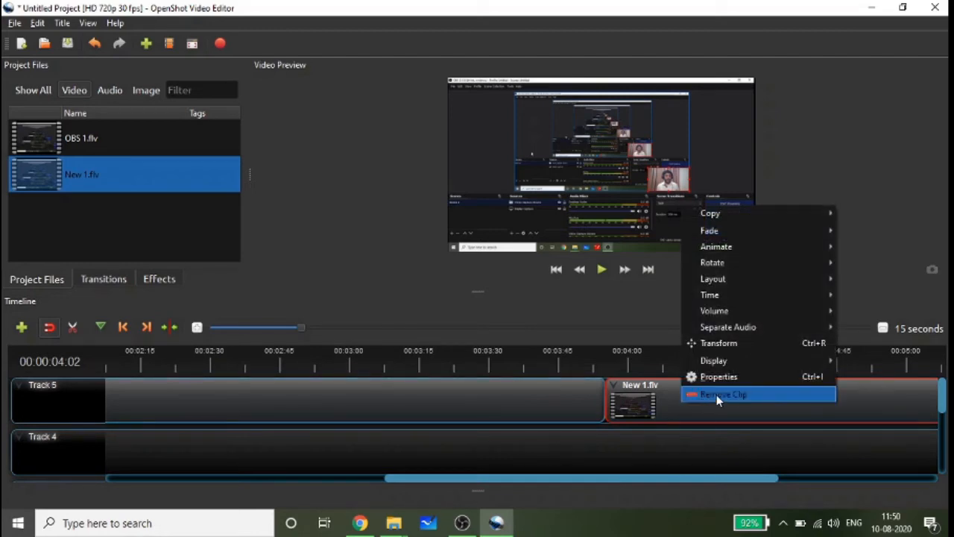
pyautogui.rightClick(688, 414)
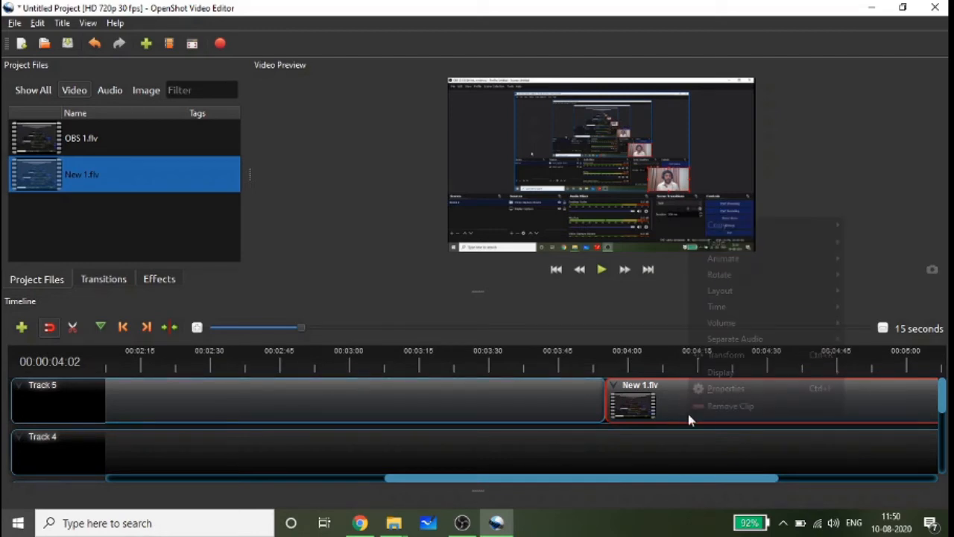
pyautogui.click(734, 406)
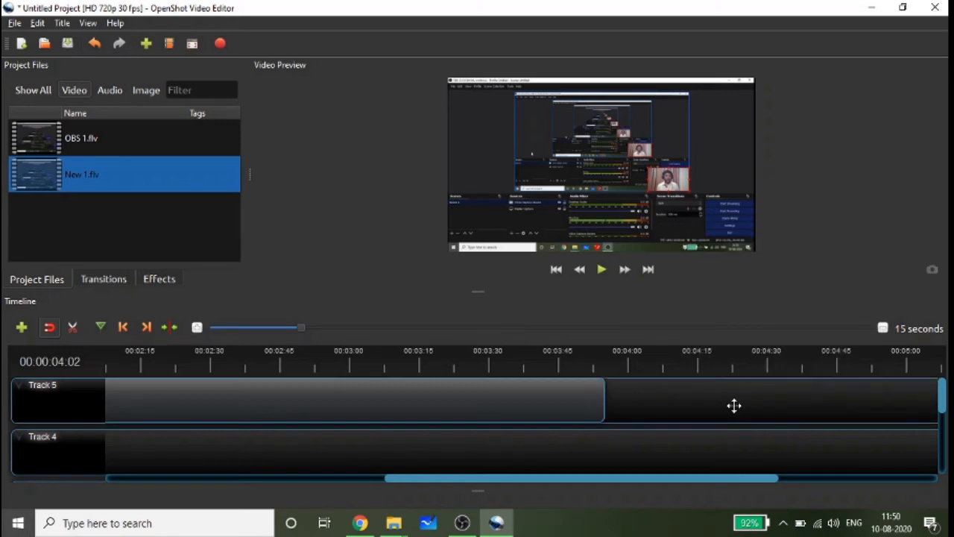
# - Shift the OBS 1.flv clip on Track 5 to start at about 7 seconds, leaving empty space before it
pyautogui.moveTo(687, 483); pyautogui.dragTo(394, 499)
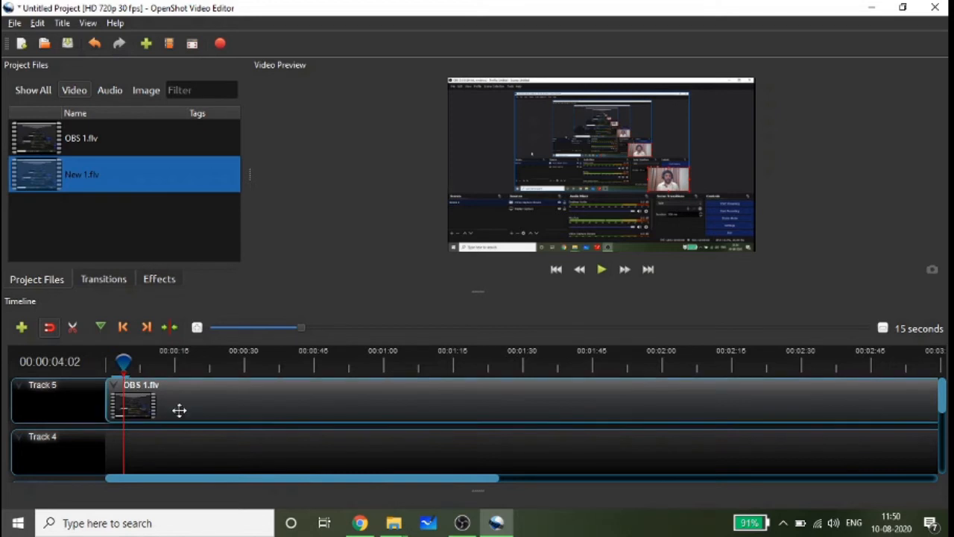
pyautogui.moveTo(240, 401); pyautogui.dragTo(273, 403)
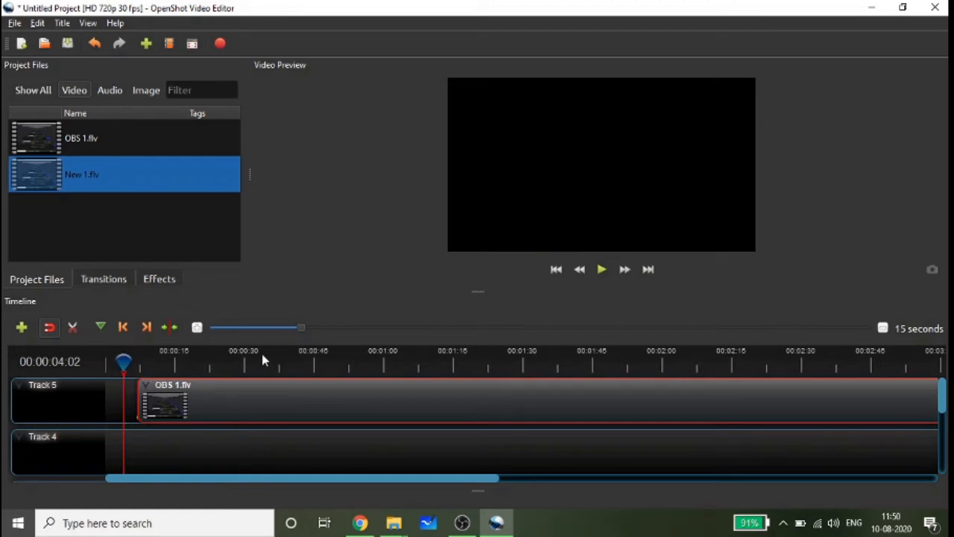
# - Zoom the timeline out to a 60-second scale and back in to a 10-second scale
pyautogui.click(882, 329)
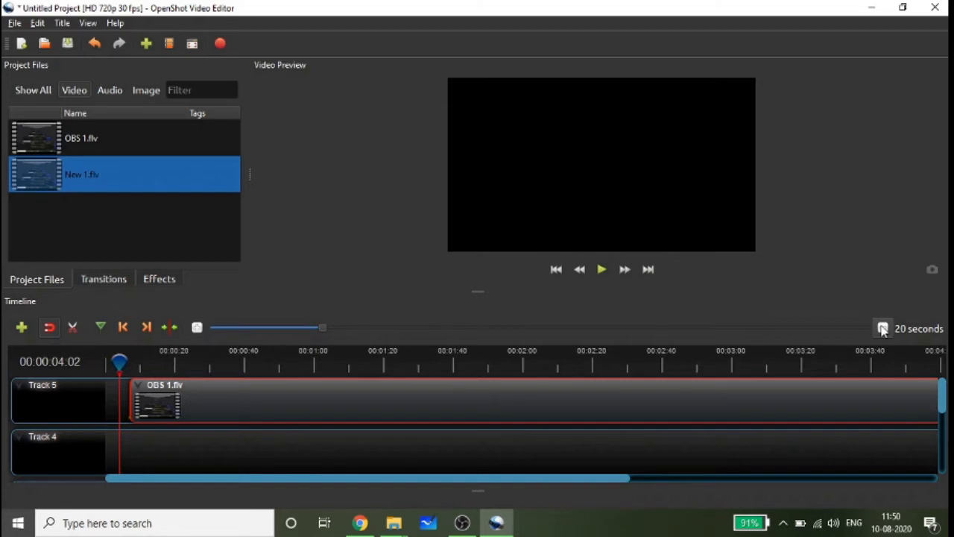
pyautogui.click(882, 329)
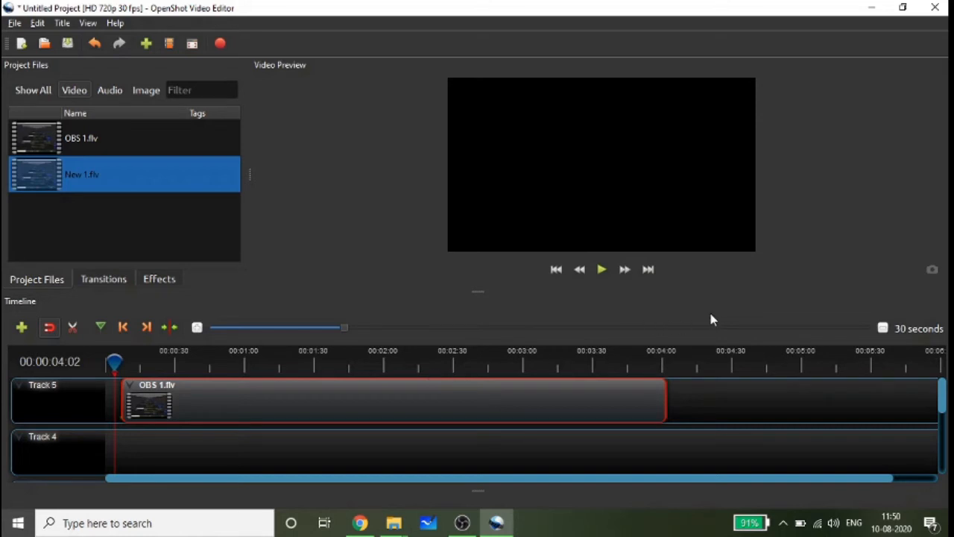
pyautogui.click(882, 329)
pyautogui.click(883, 329)
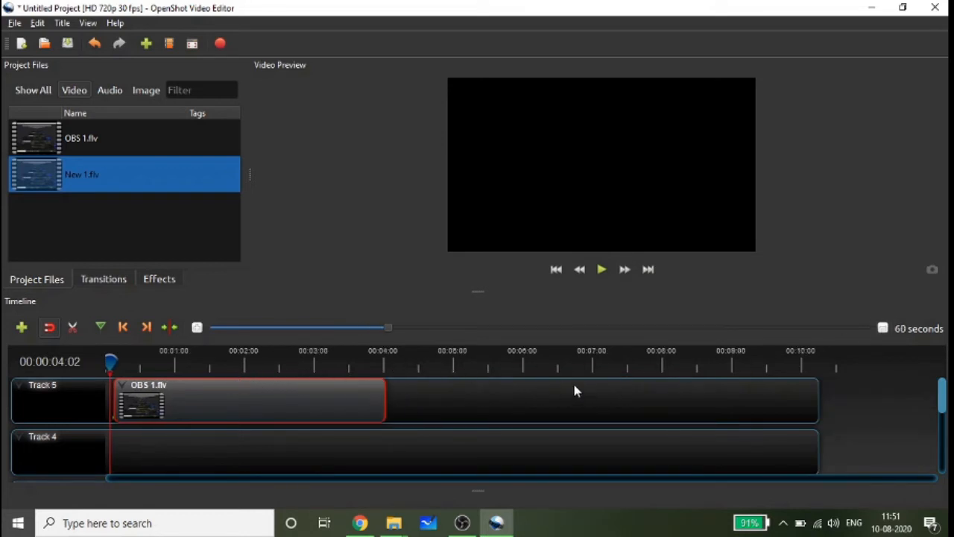
pyautogui.click(197, 328)
pyautogui.click(197, 328)
pyautogui.click(197, 328)
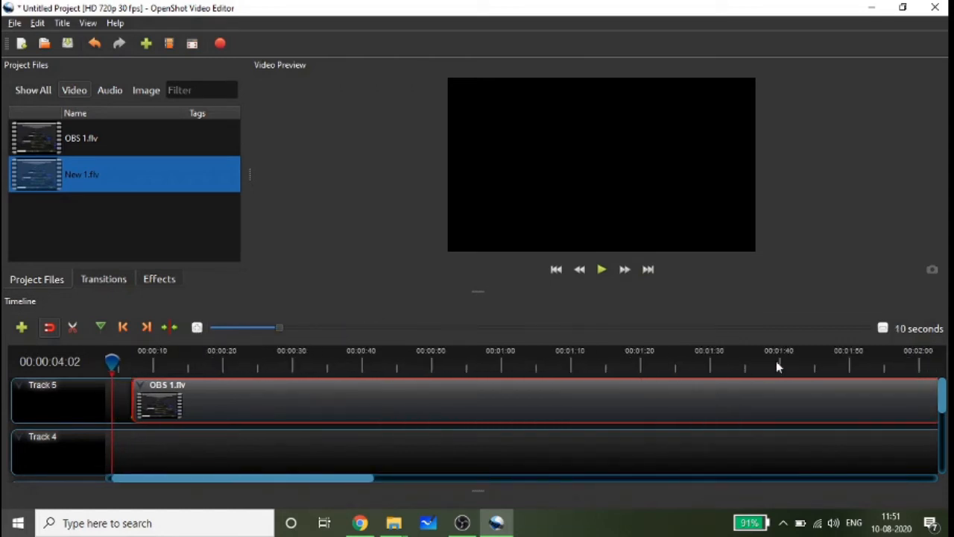
# - Zoom the timeline in to a 1-second scale, and return it to a 10-second scale
pyautogui.click(882, 328)
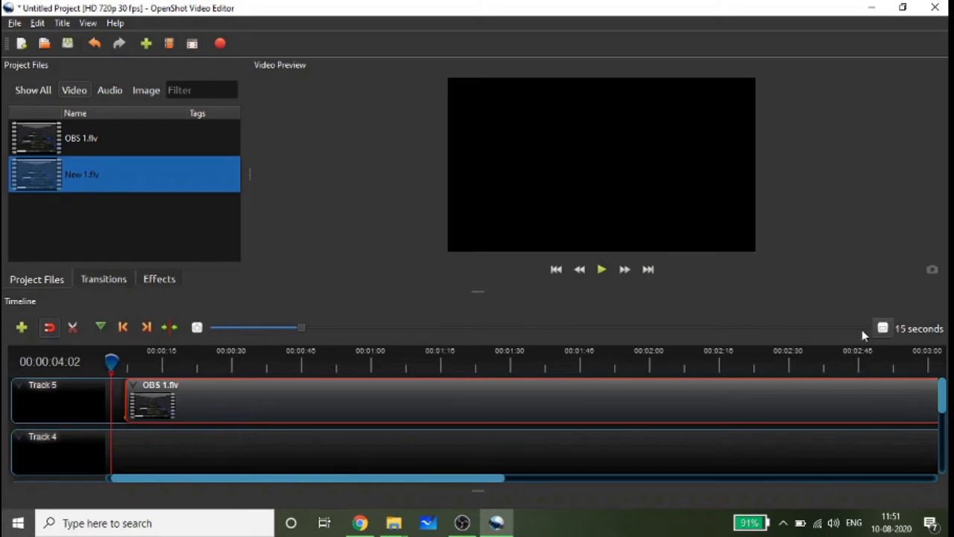
pyautogui.click(202, 326)
pyautogui.click(200, 328)
pyautogui.click(200, 328)
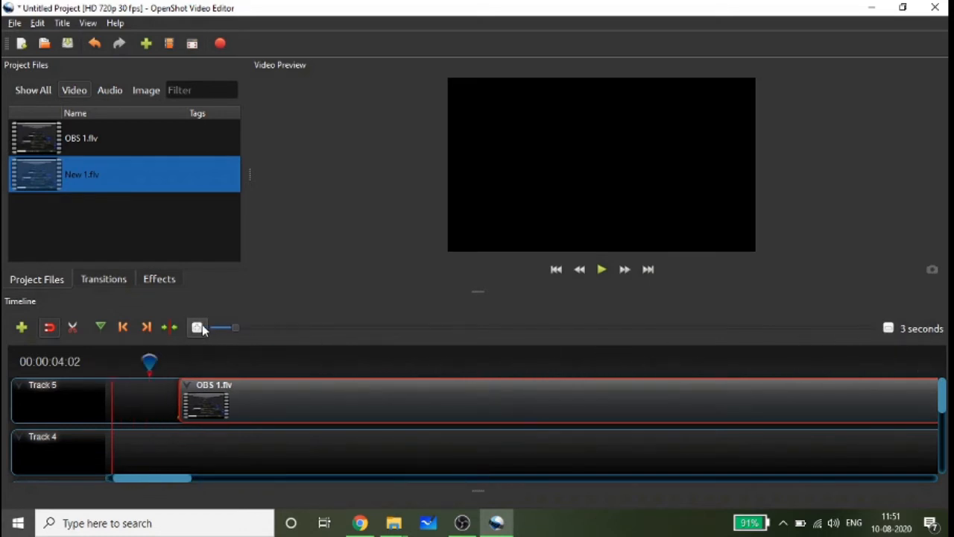
pyautogui.click(200, 328)
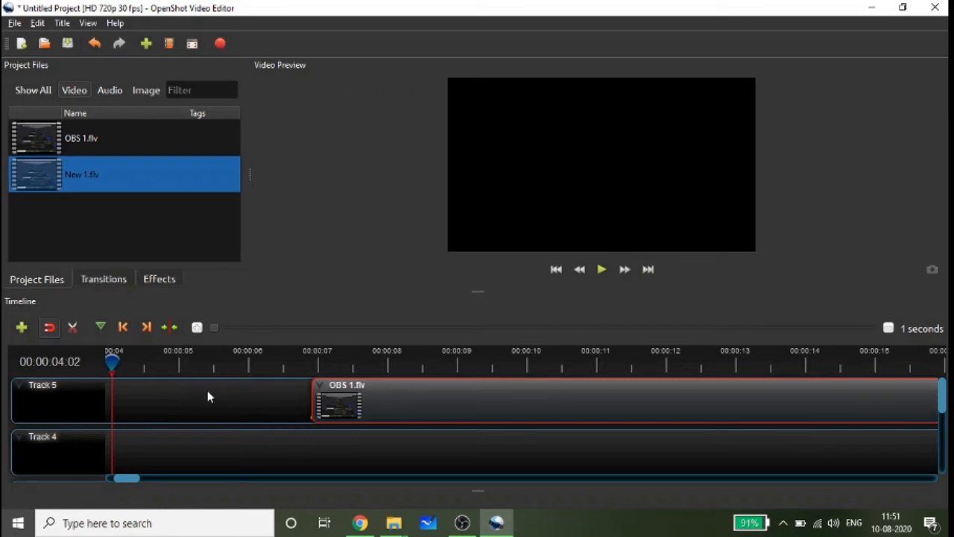
pyautogui.scroll(2, 894, 333)
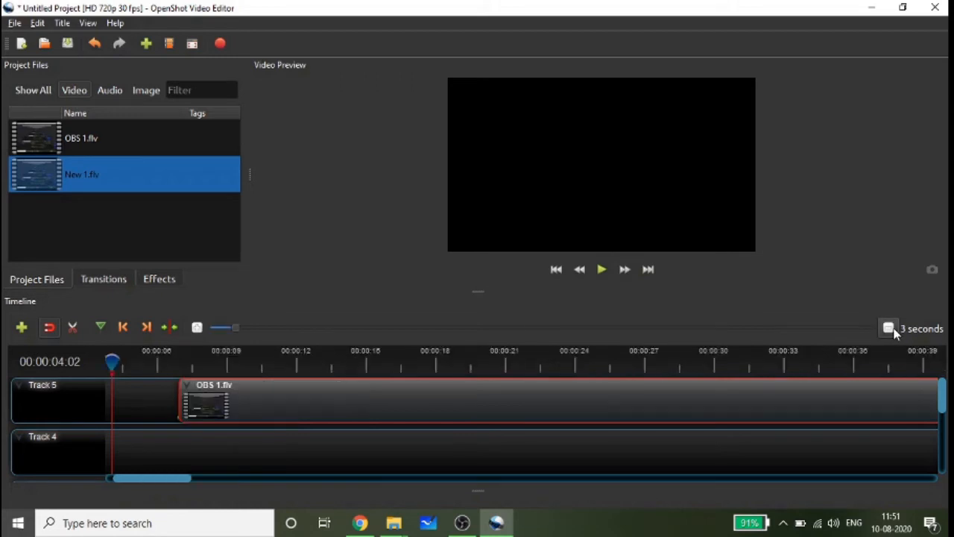
pyautogui.scroll(1, 891, 330)
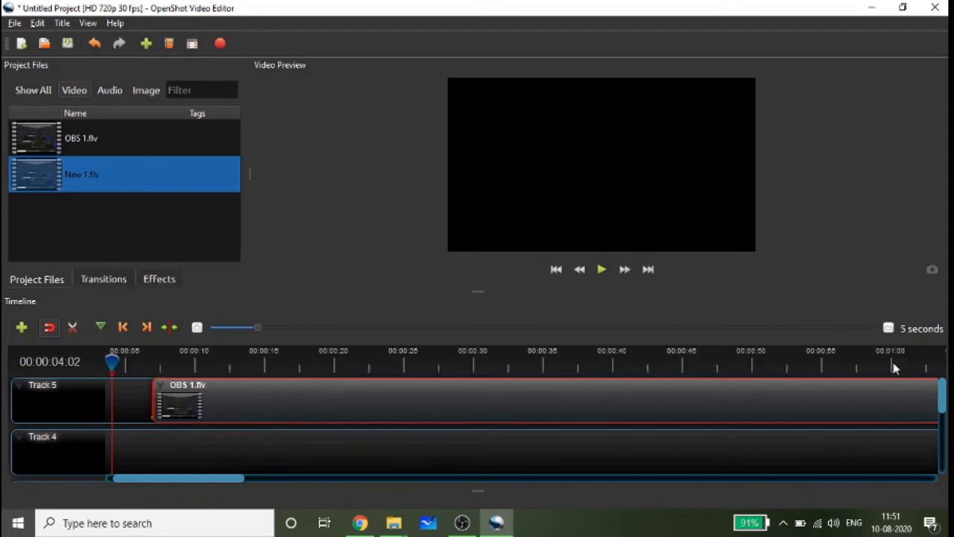
pyautogui.scroll(1, 846, 348)
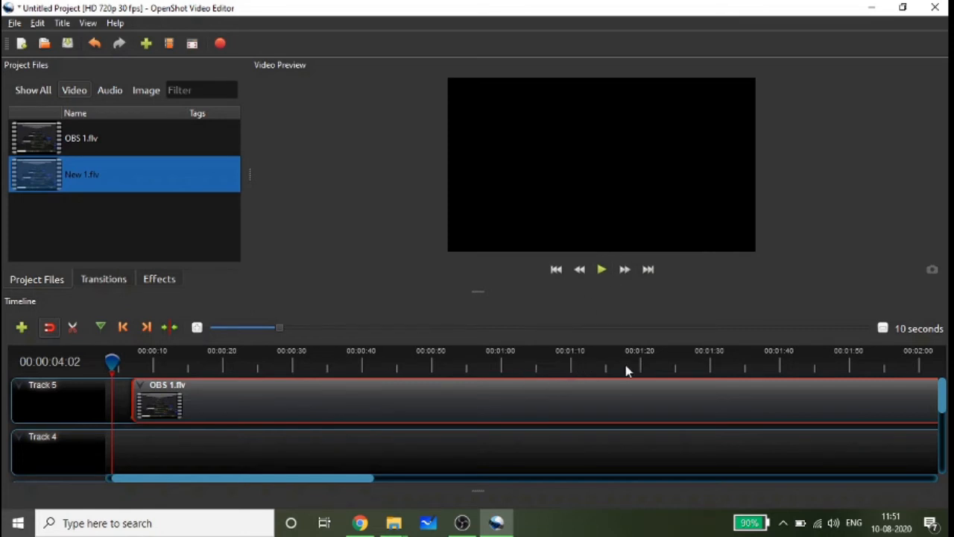
# - Play the opening of OBS 1.flv, pause at 00:00:10:23, and trim the clip's start to the playhead
pyautogui.click(601, 270)
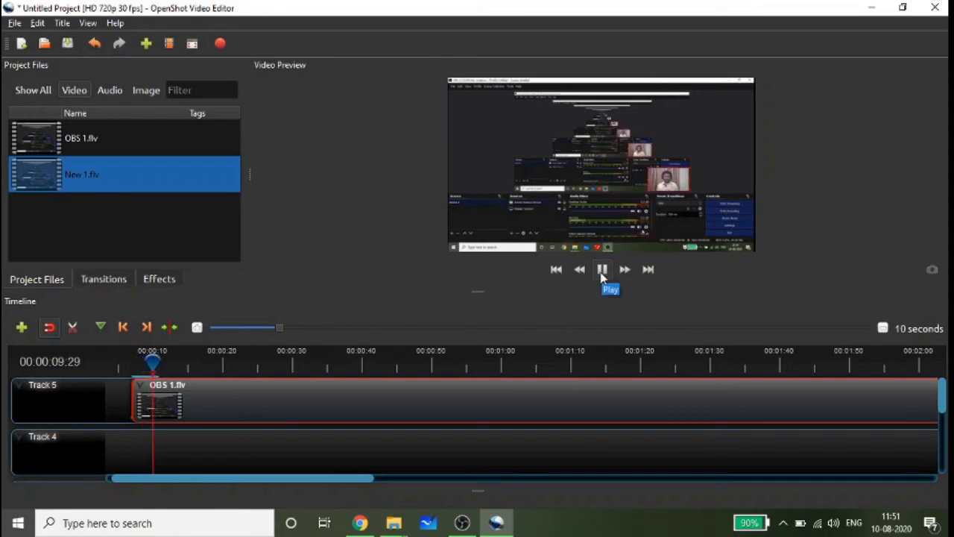
pyautogui.click(602, 270)
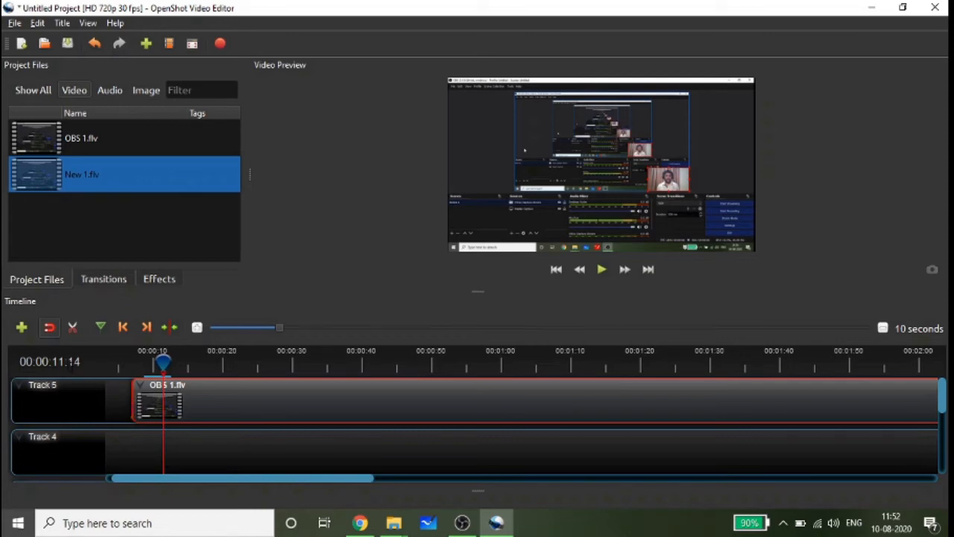
pyautogui.click(133, 359)
pyautogui.click(603, 273)
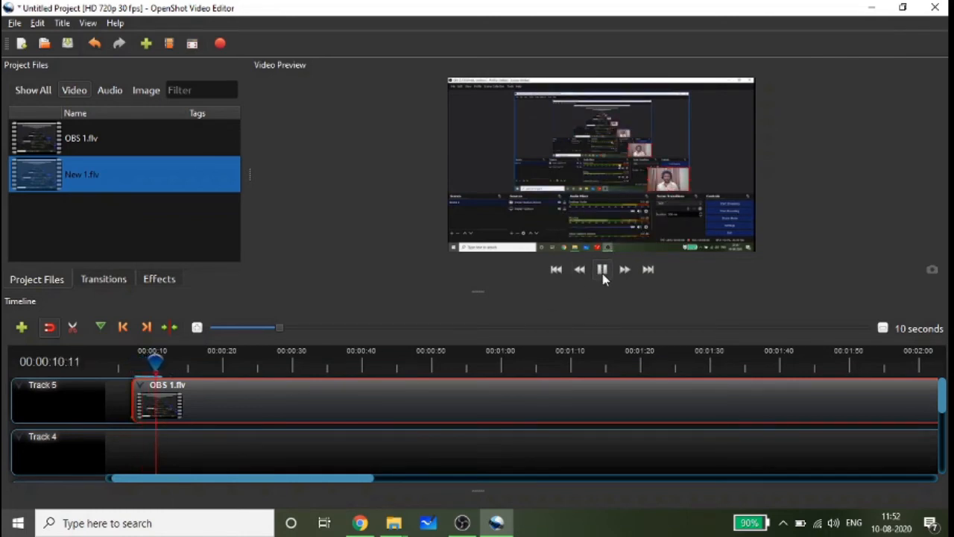
pyautogui.click(603, 275)
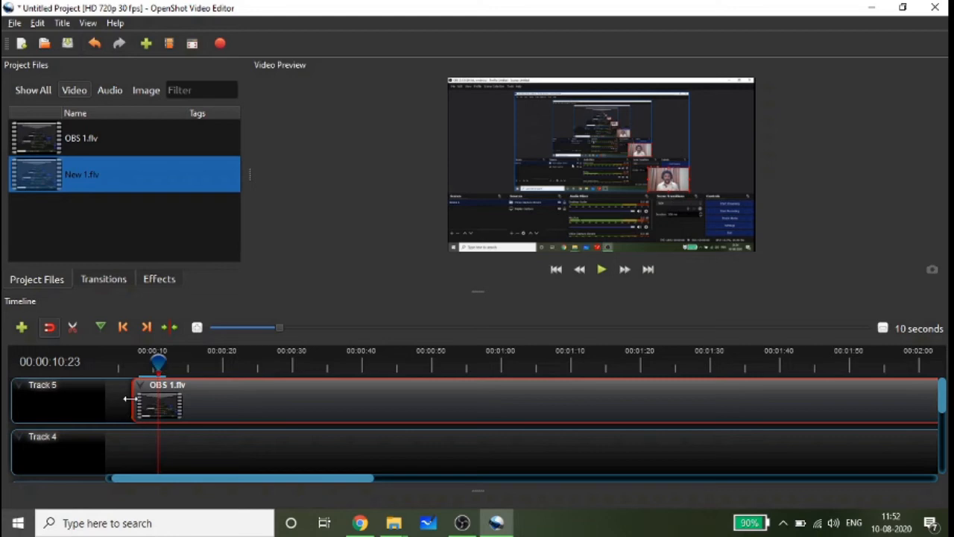
pyautogui.moveTo(130, 400); pyautogui.dragTo(155, 402)
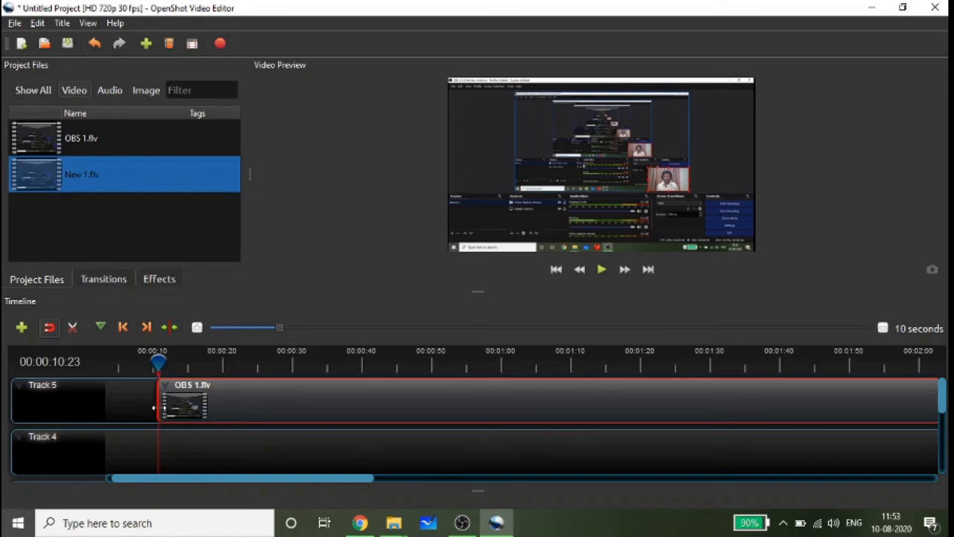
# - Play the timeline from about 8 seconds to check the trimmed beginning of OBS 1.flv
pyautogui.click(124, 361)
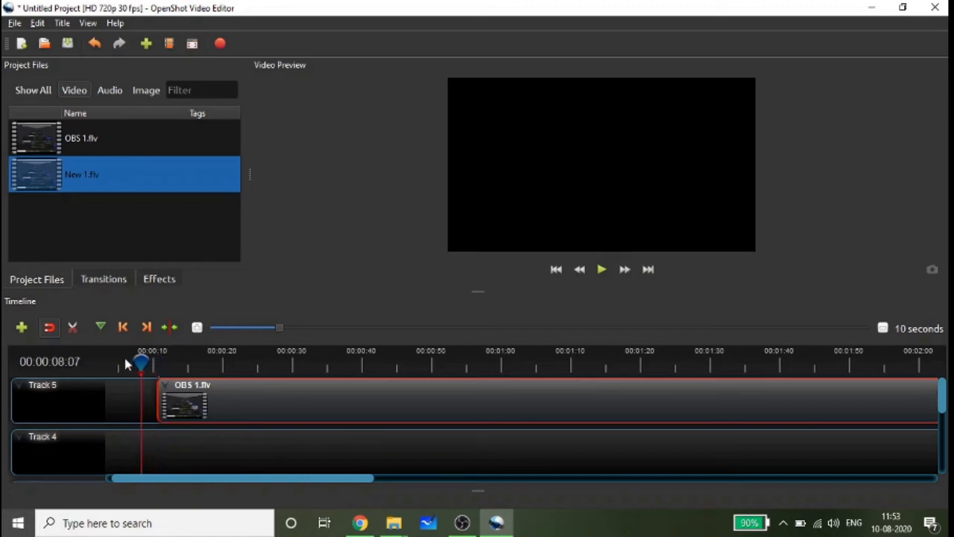
pyautogui.click(606, 271)
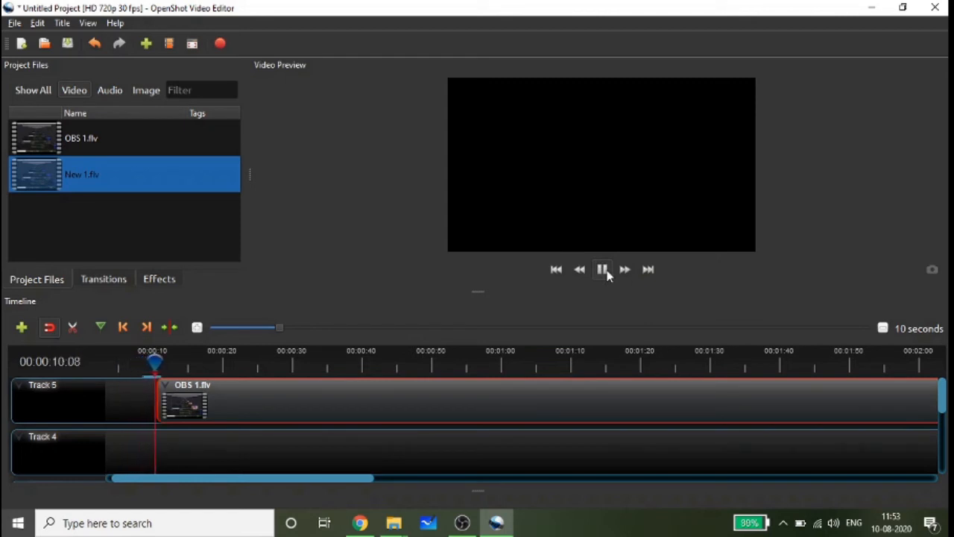
pyautogui.click(606, 271)
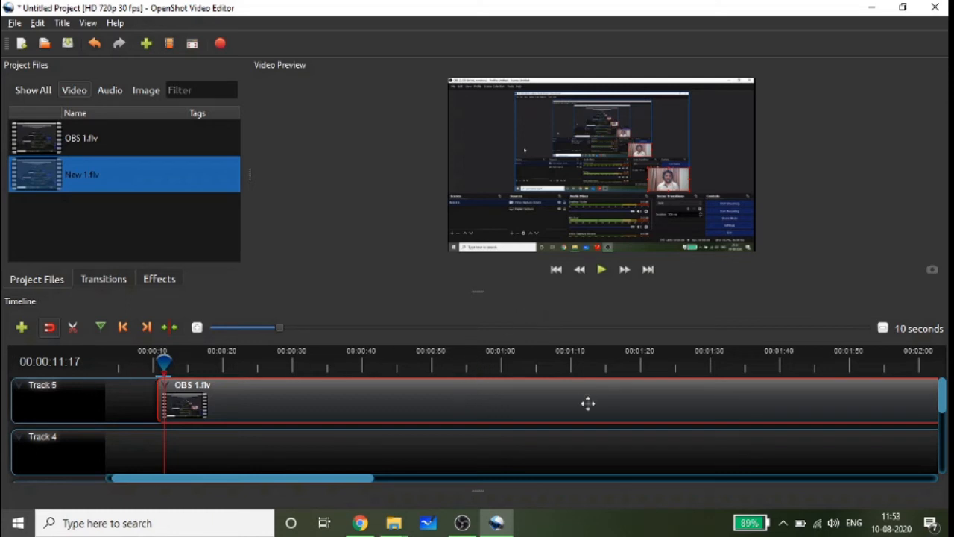
# - Move the trimmed OBS 1.flv clip to the very start of Track 5 and preview it
pyautogui.moveTo(588, 404); pyautogui.dragTo(536, 392)
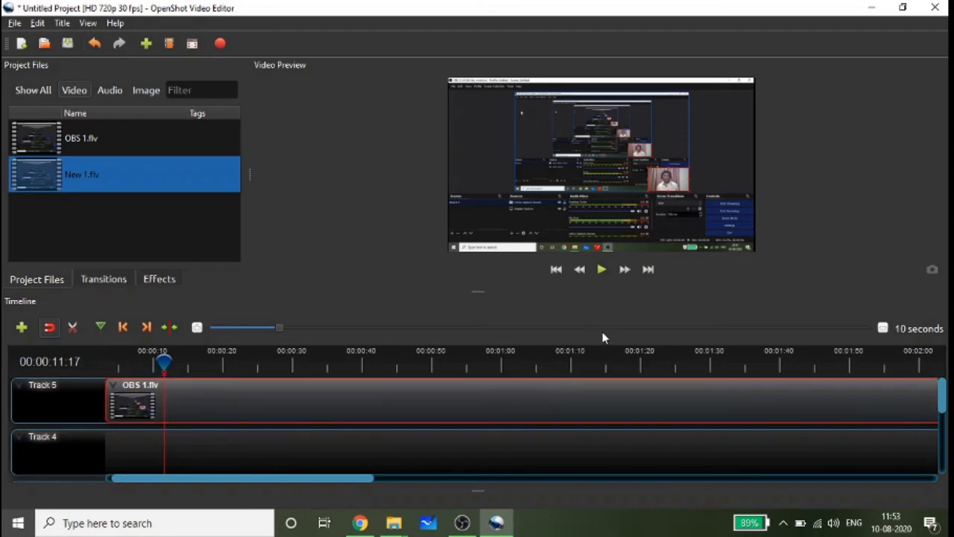
pyautogui.click(603, 272)
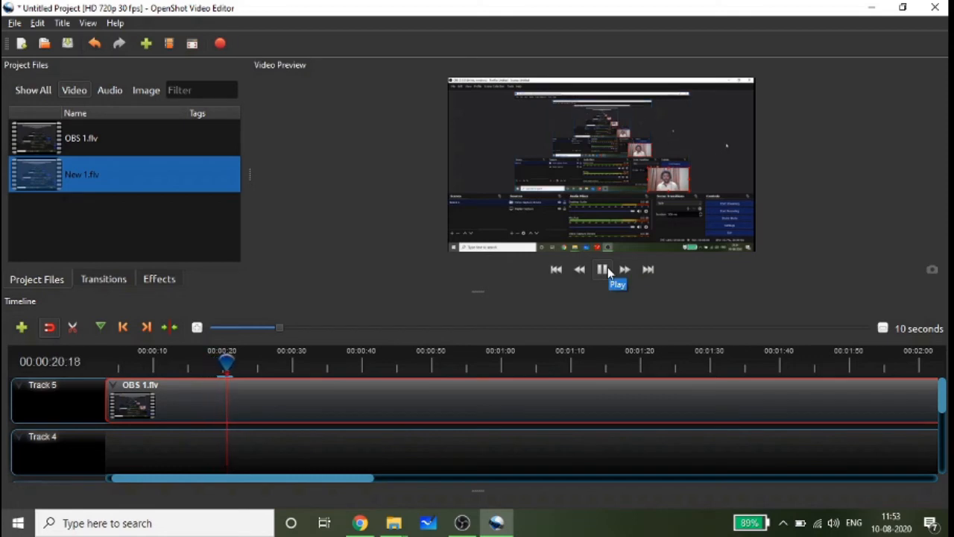
pyautogui.click(608, 272)
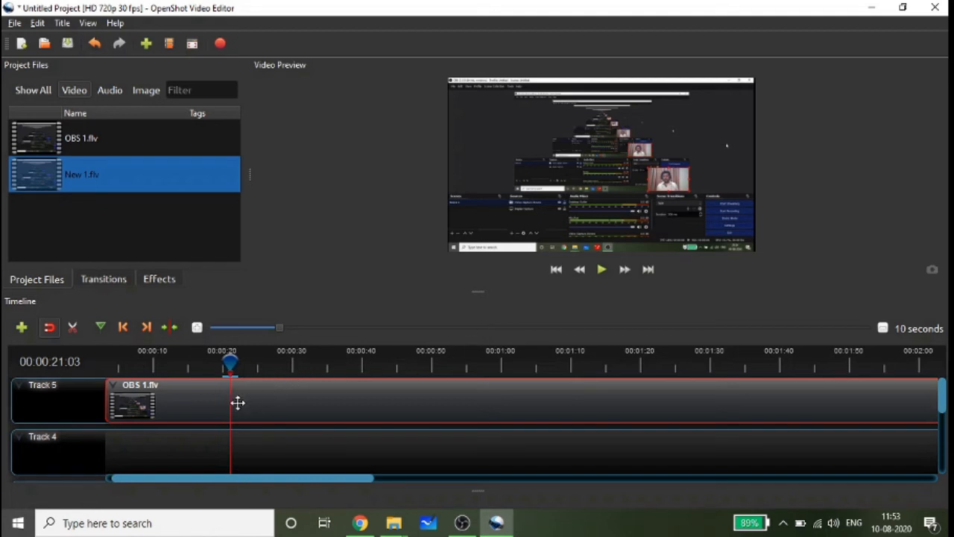
# - Replay OBS 1.flv from about 5 seconds and pause at about 9 seconds
pyautogui.click(117, 364)
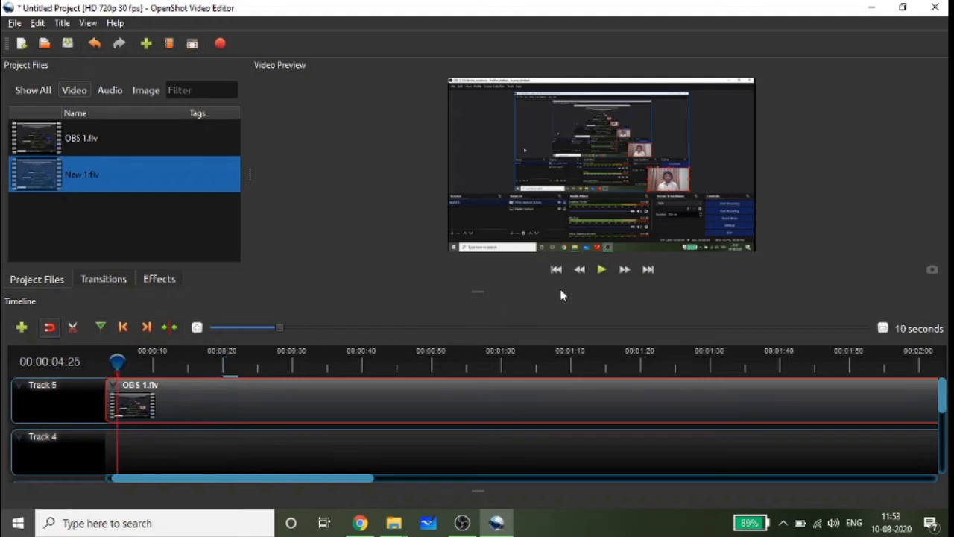
pyautogui.click(603, 271)
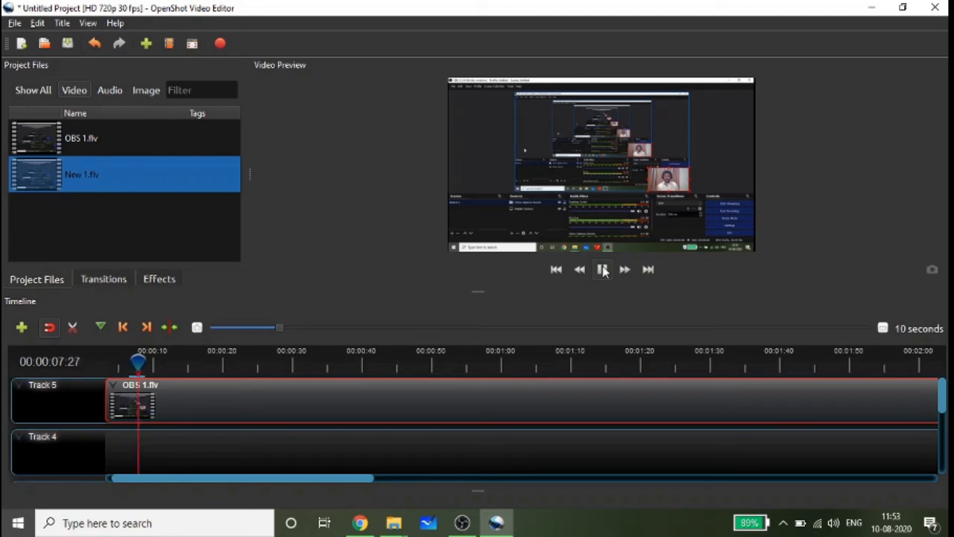
pyautogui.click(603, 270)
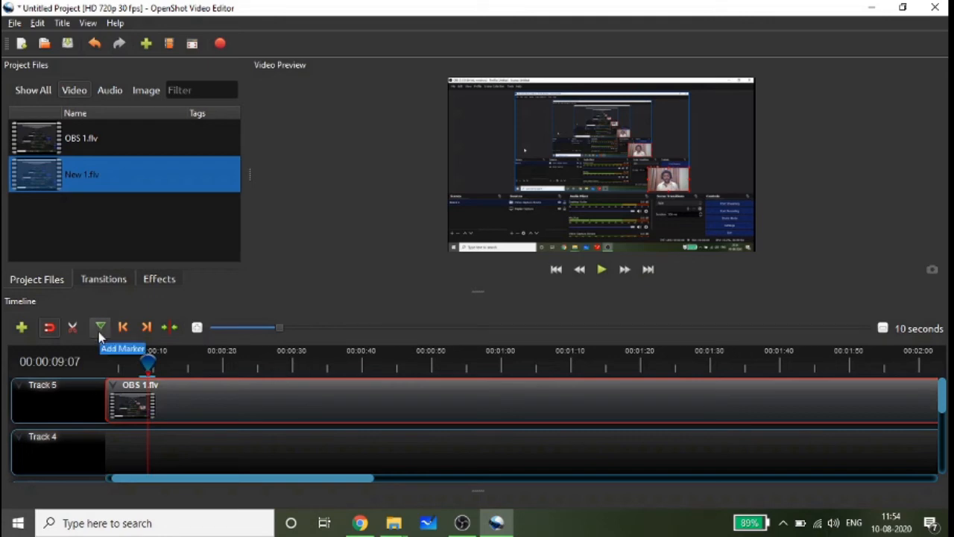
# - Resume playback, add a timeline marker at about 17 seconds, and pause at about 19 seconds
pyautogui.click(602, 273)
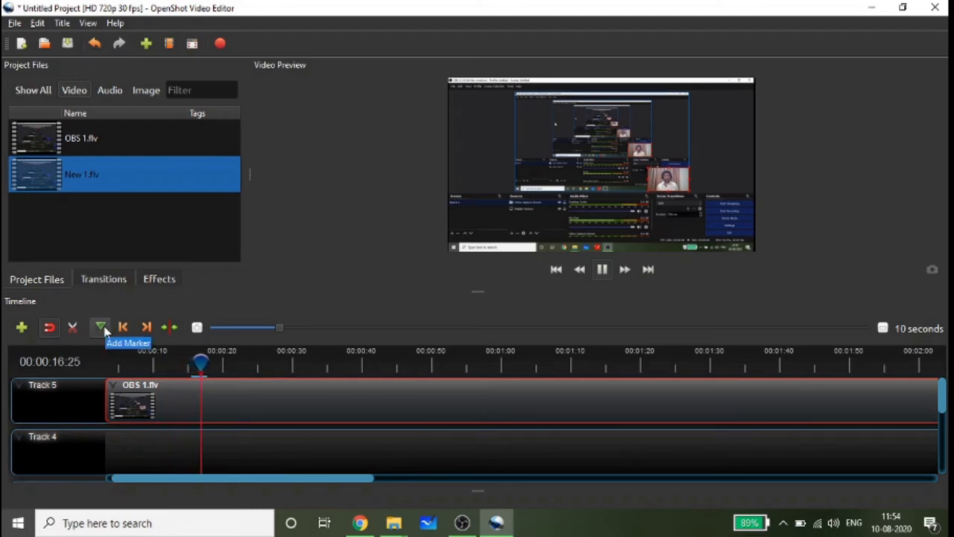
pyautogui.click(103, 328)
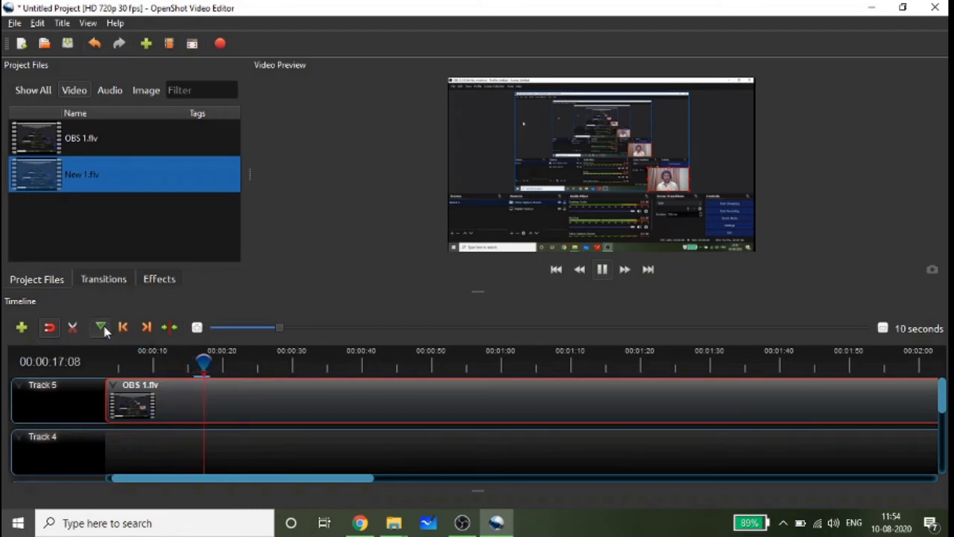
pyautogui.click(601, 270)
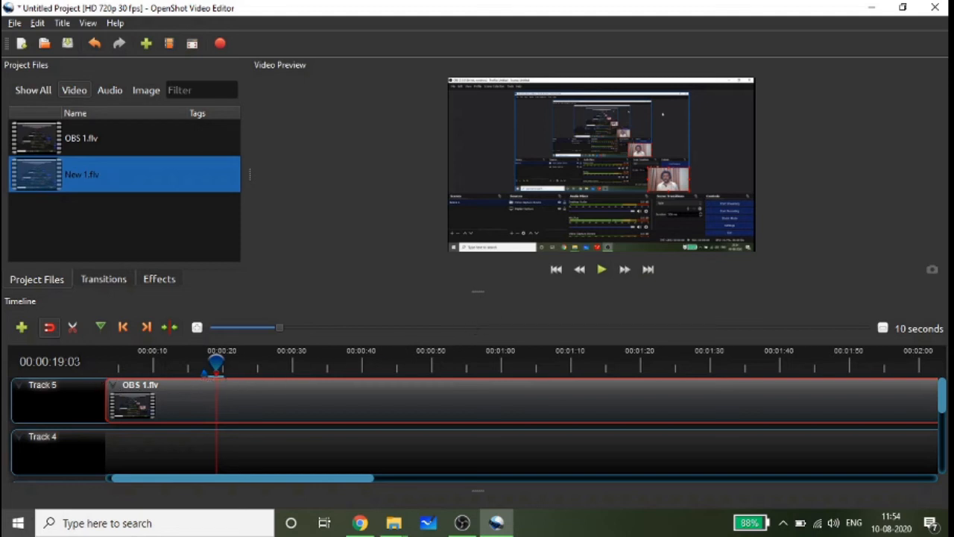
# - Split OBS 1.flv at the marker at about 17 seconds and move the second piece to start at about 21 seconds
pyautogui.click(73, 328)
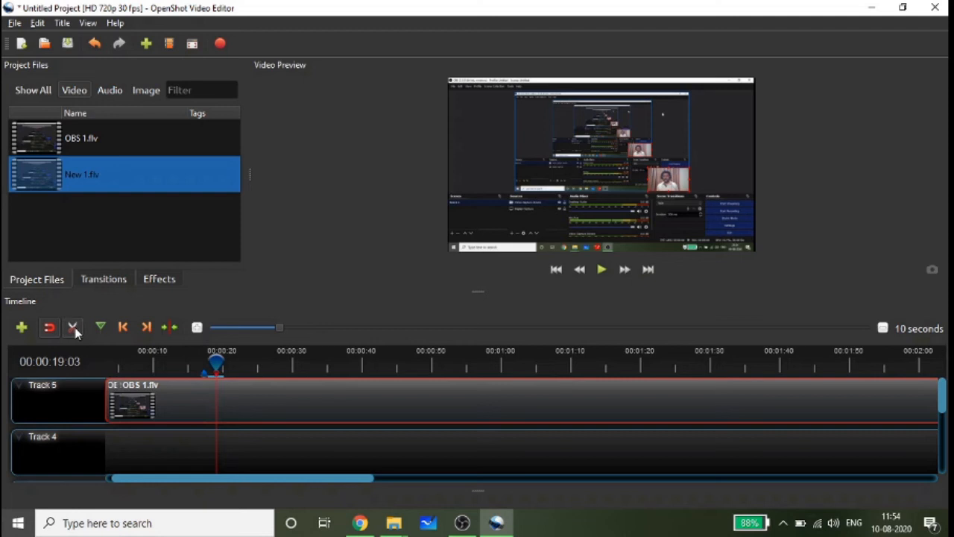
pyautogui.click(206, 385)
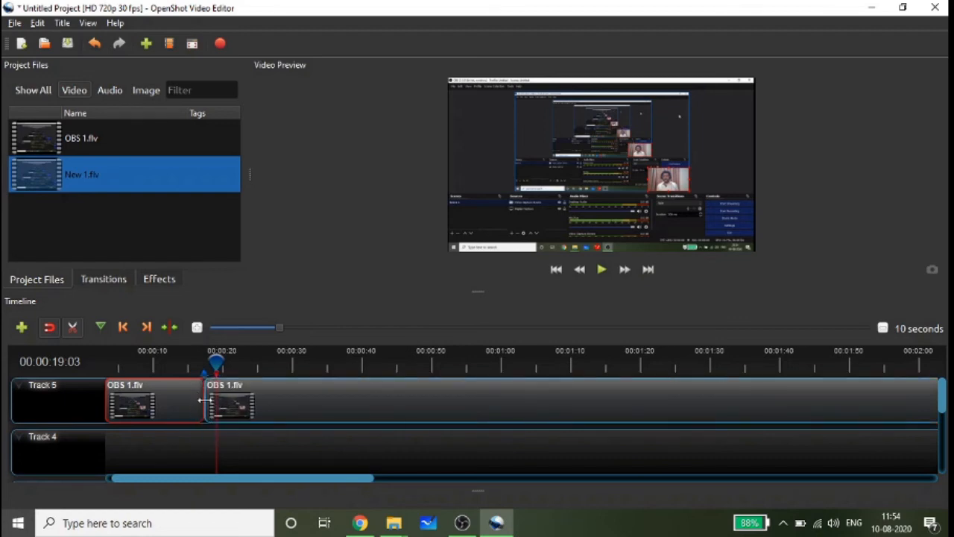
pyautogui.click(78, 329)
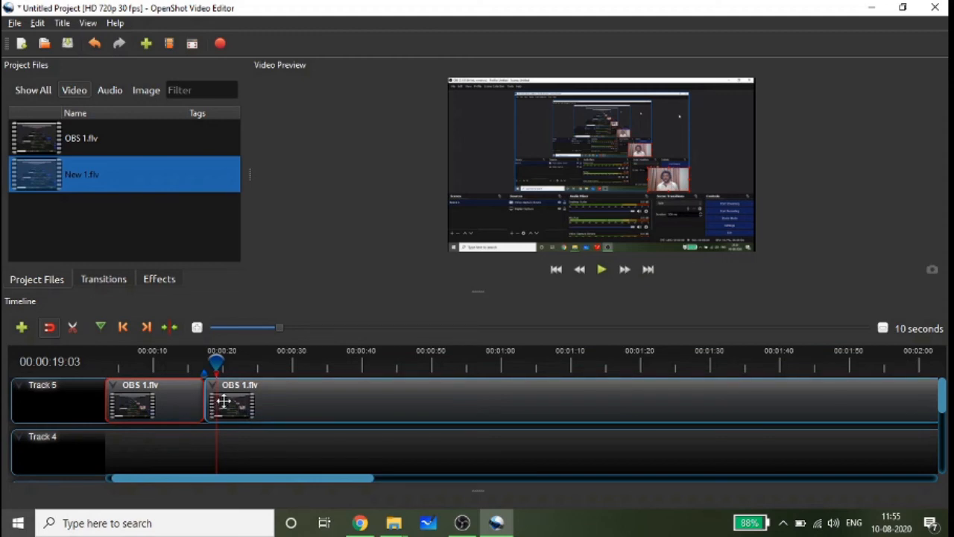
pyautogui.moveTo(290, 404); pyautogui.dragTo(314, 405)
# - Play the first piece of OBS 1.flv from about 11 seconds and pause just before the cut
pyautogui.click(159, 356)
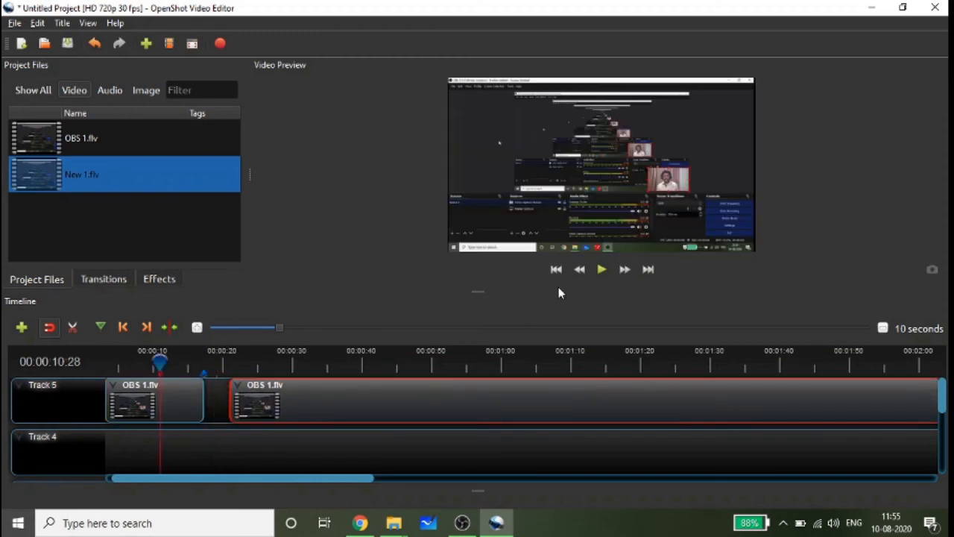
pyautogui.click(601, 269)
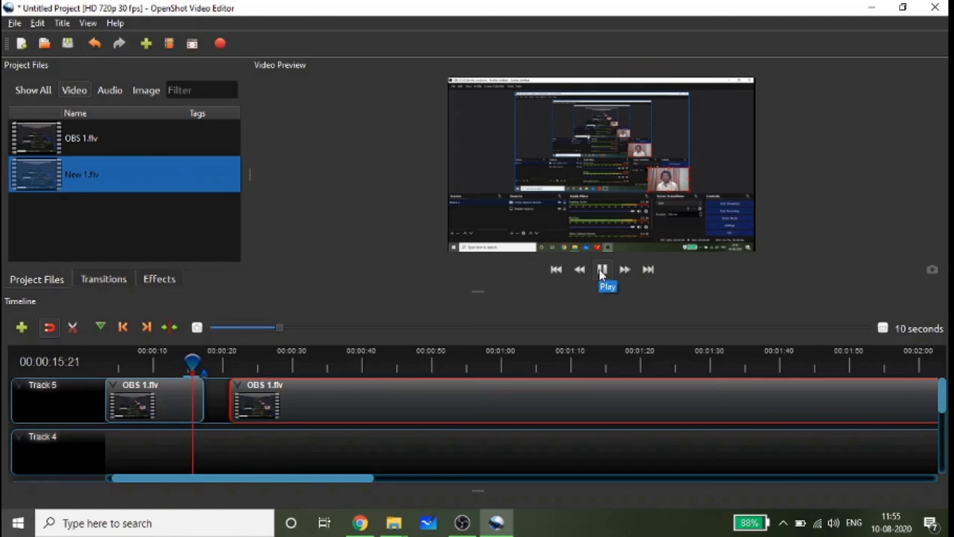
pyautogui.click(601, 270)
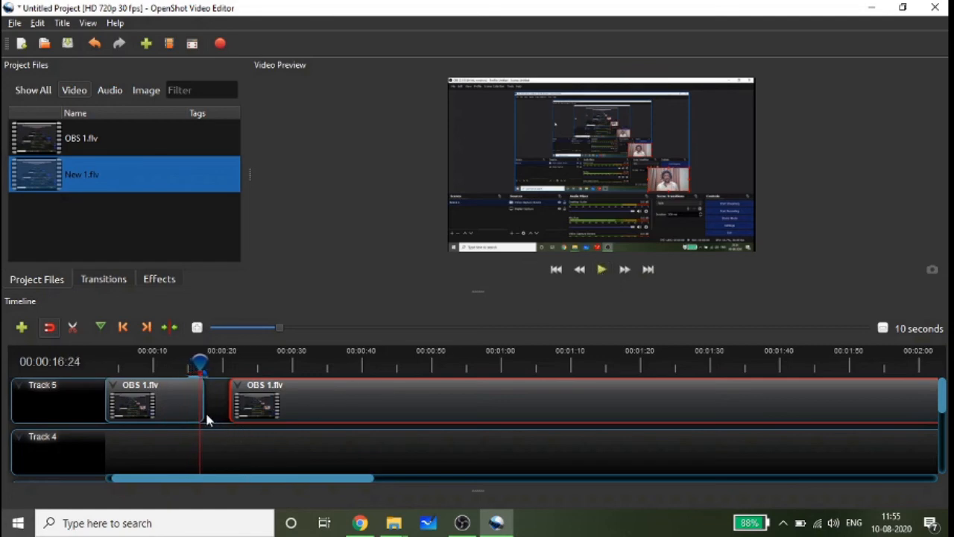
# - Trim the first piece's end to about 16 seconds and the second piece's start to about 29 seconds on Track 5
pyautogui.moveTo(202, 407); pyautogui.dragTo(234, 400)
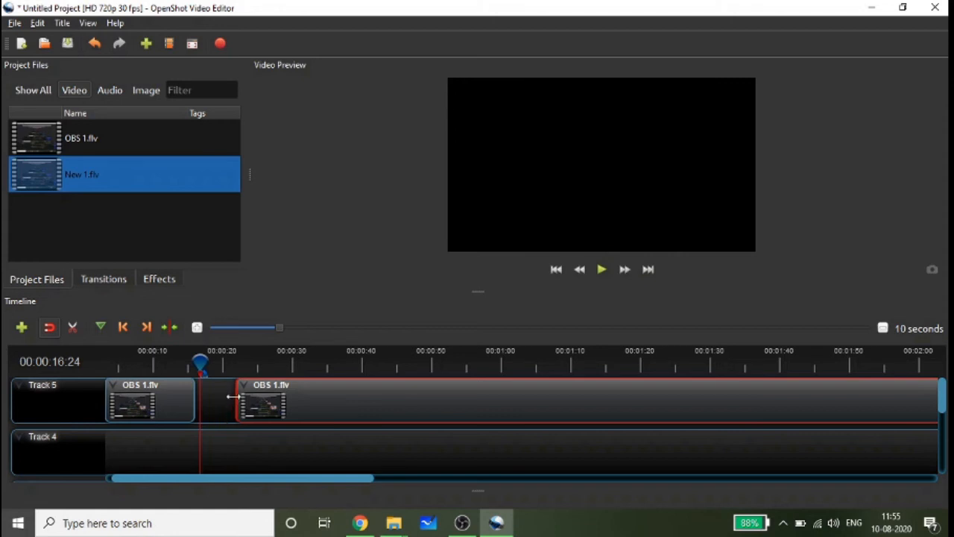
pyautogui.moveTo(233, 396); pyautogui.dragTo(324, 398)
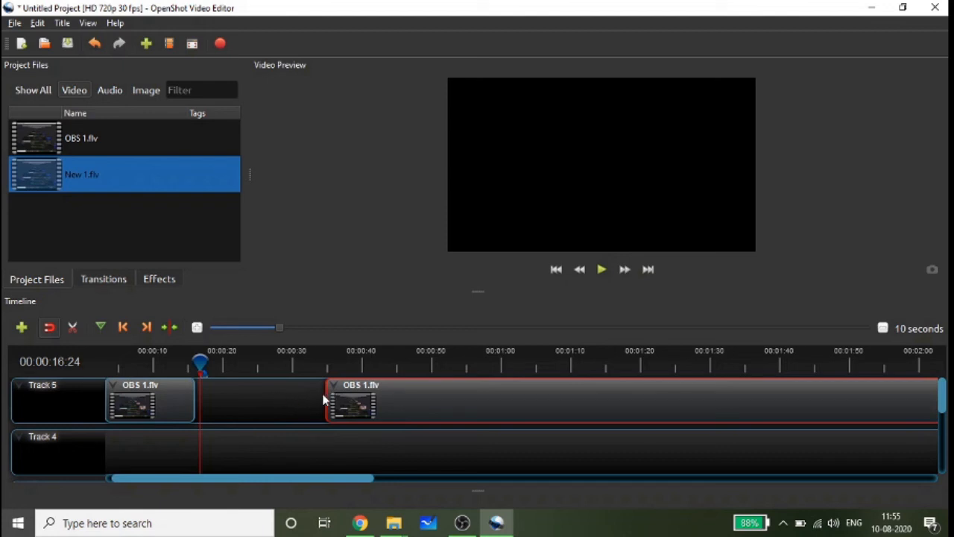
pyautogui.moveTo(328, 396); pyautogui.dragTo(271, 404)
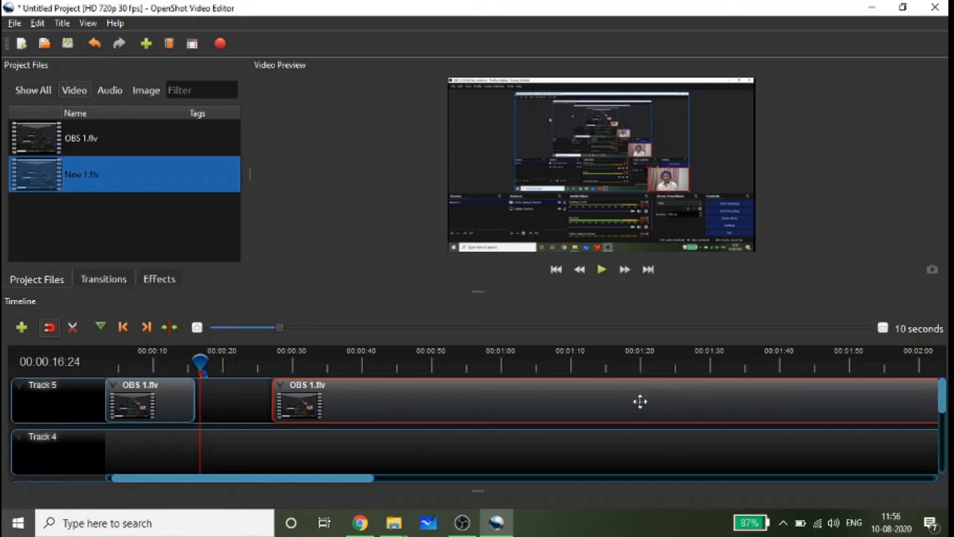
pyautogui.moveTo(270, 400); pyautogui.dragTo(642, 400)
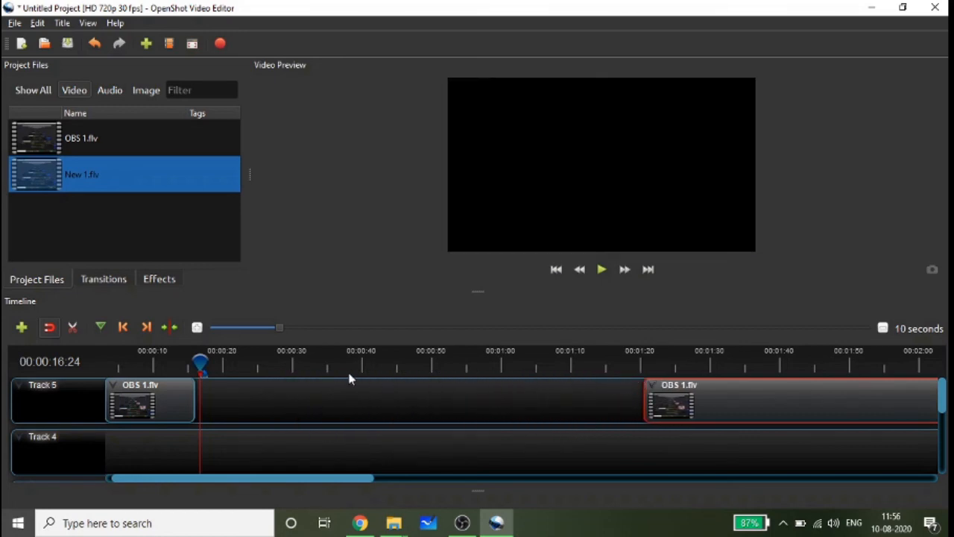
pyautogui.moveTo(643, 409); pyautogui.dragTo(286, 424)
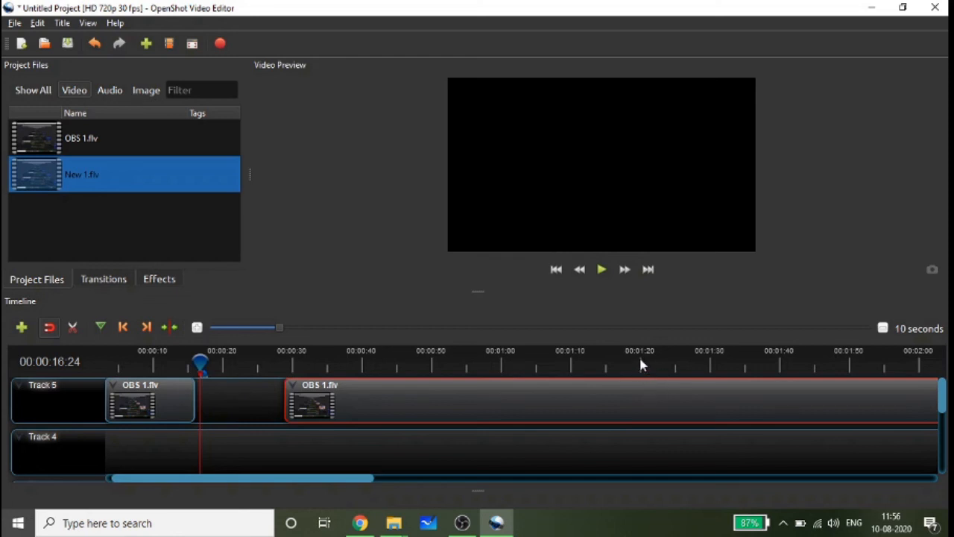
# - Split the second OBS 1.flv piece at about 1:20, separate the halves, and trim their facing edges to about 1:17 and 1:26
pyautogui.click(72, 327)
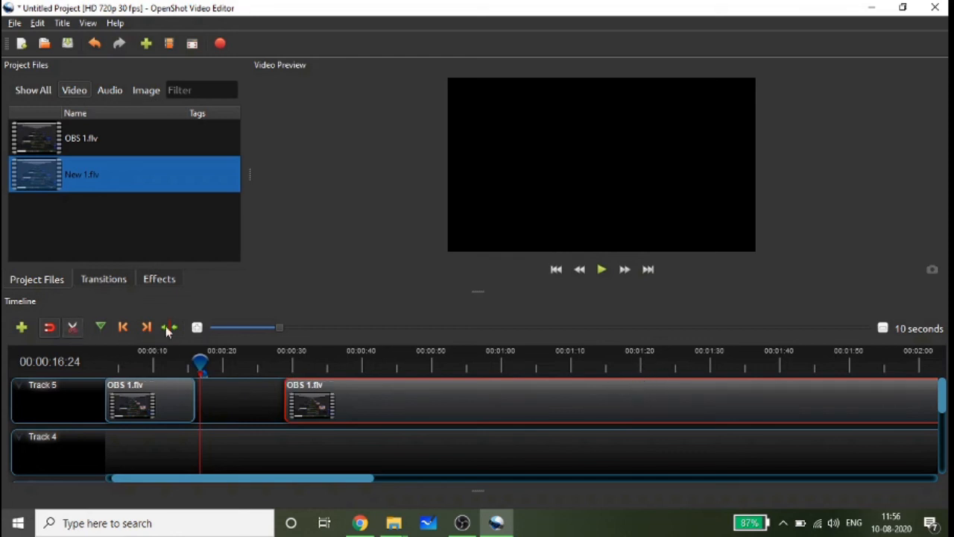
pyautogui.click(643, 384)
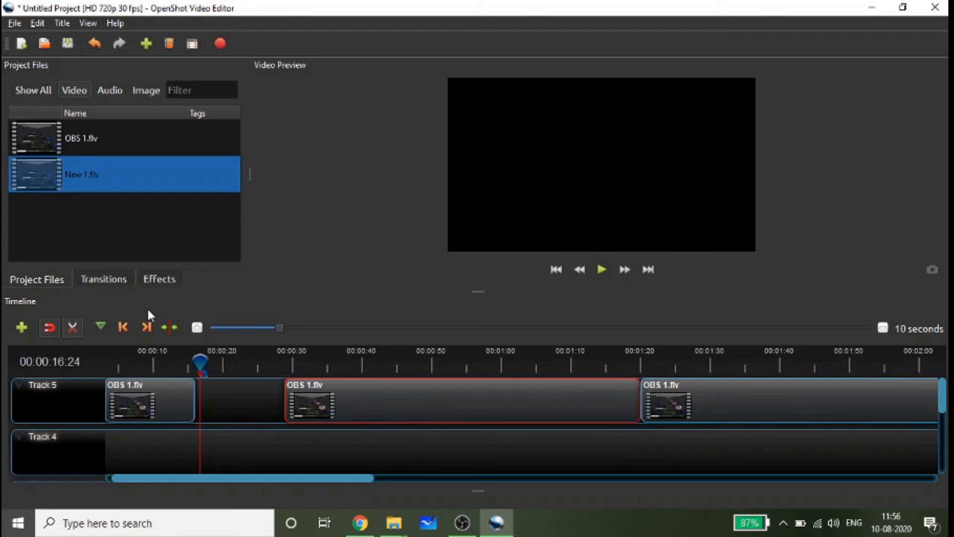
pyautogui.click(73, 328)
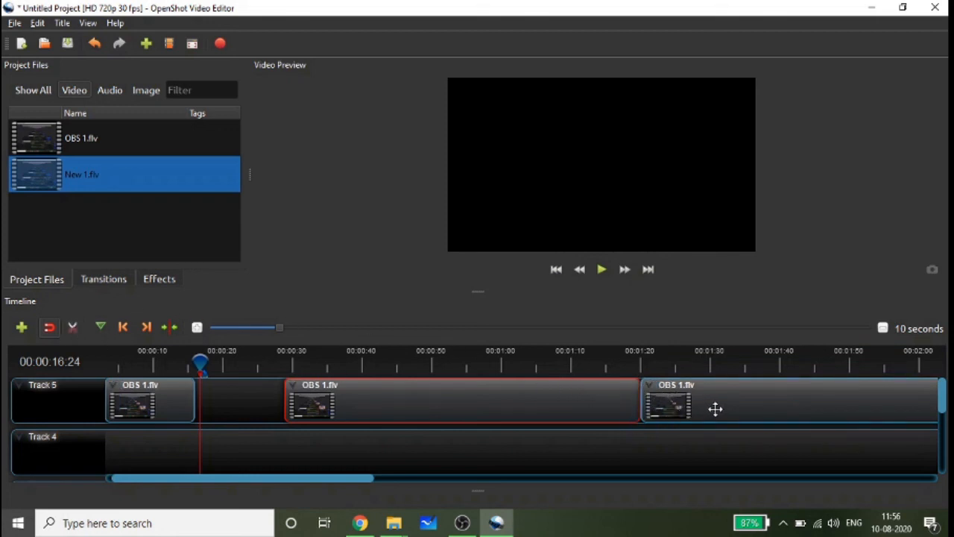
pyautogui.moveTo(714, 409); pyautogui.dragTo(729, 407)
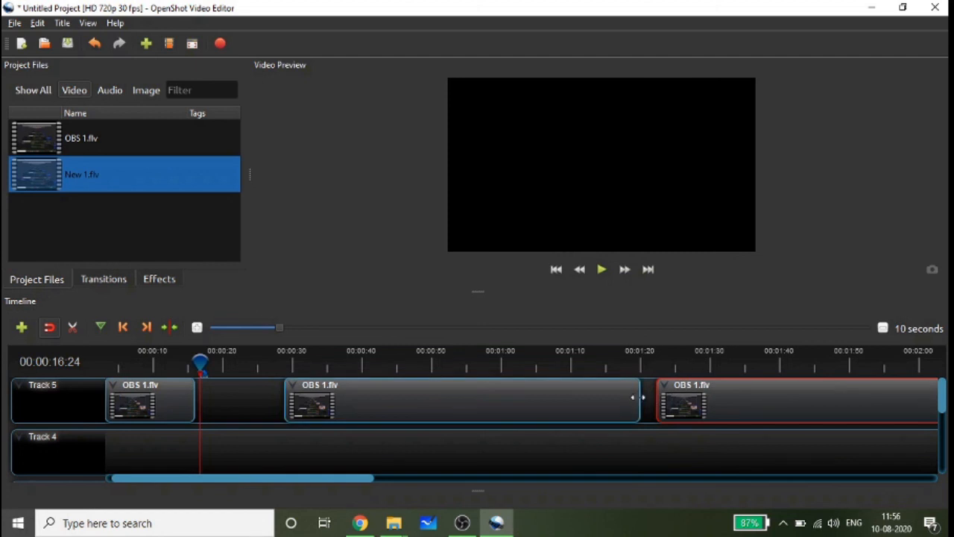
pyautogui.moveTo(634, 396); pyautogui.dragTo(680, 401)
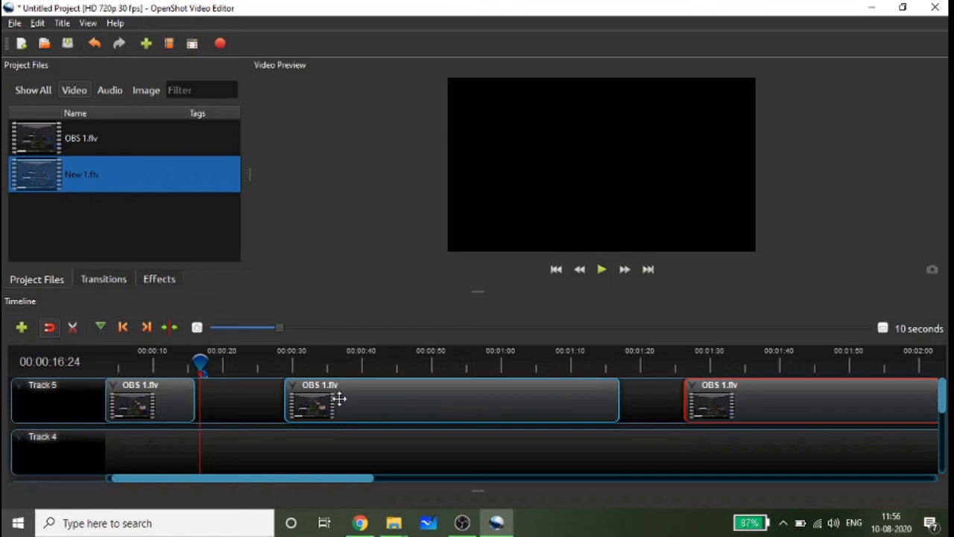
# - Close the gaps on Track 5 by moving the second and third OBS 1.flv pieces directly behind the preceding ones
pyautogui.moveTo(356, 400); pyautogui.dragTo(261, 398)
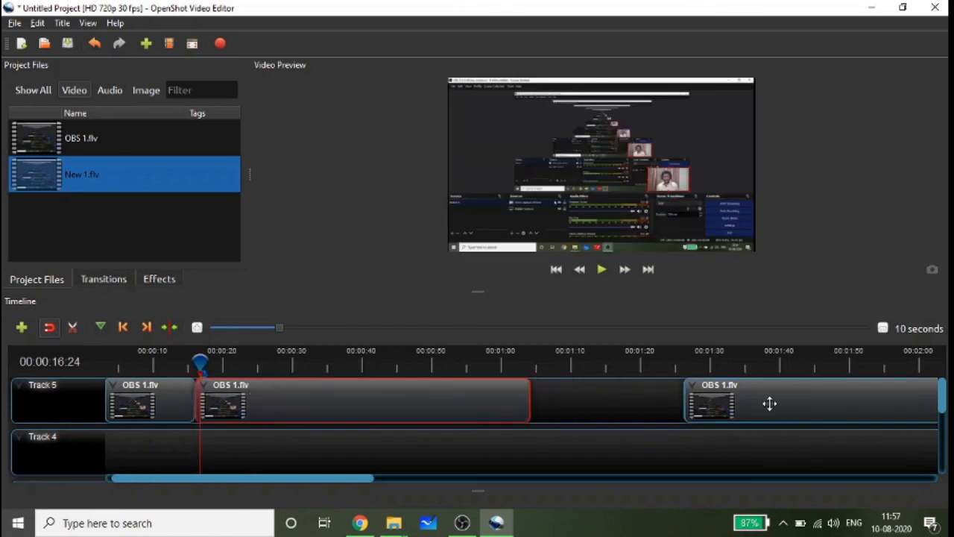
pyautogui.moveTo(769, 403); pyautogui.dragTo(630, 400)
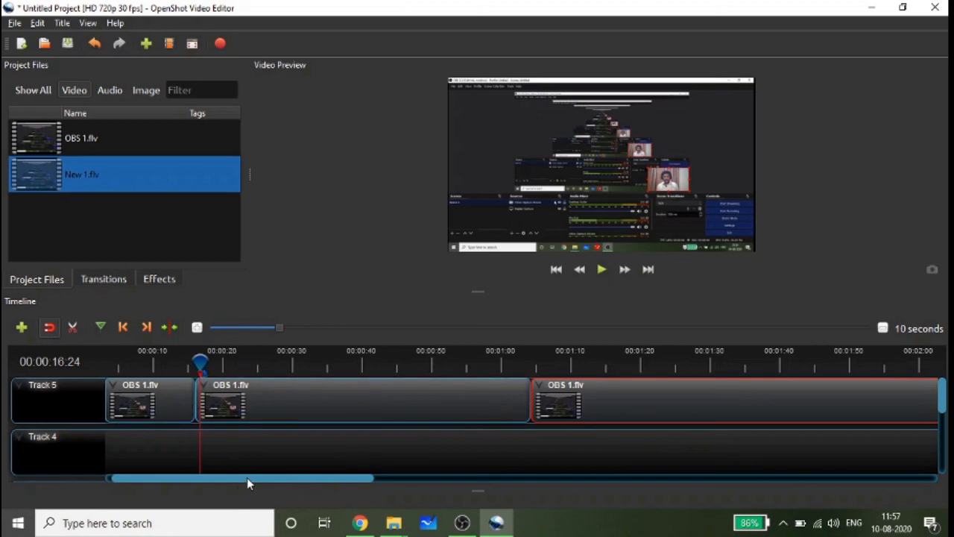
pyautogui.moveTo(247, 477); pyautogui.dragTo(226, 535)
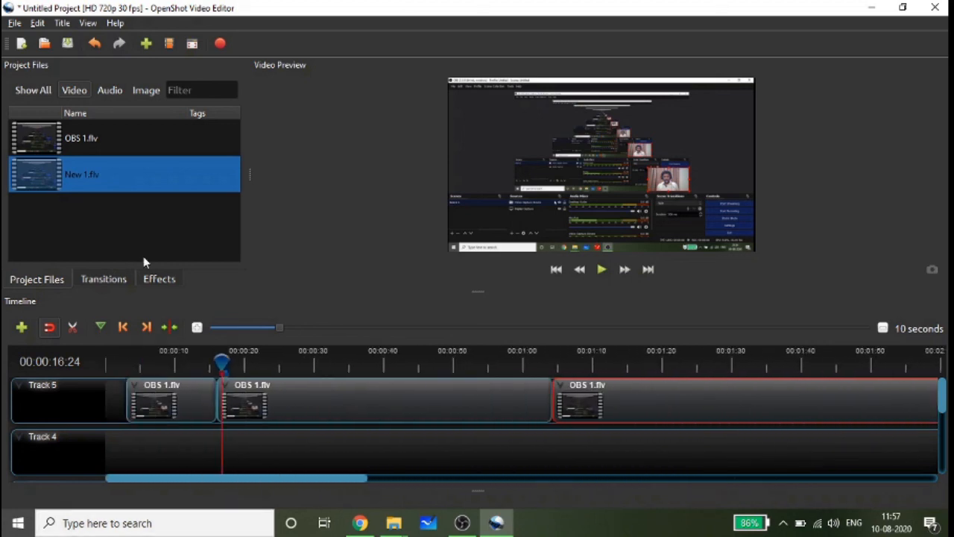
# - Open the video export settings and examine the file name and the available target formats
pyautogui.click(13, 24)
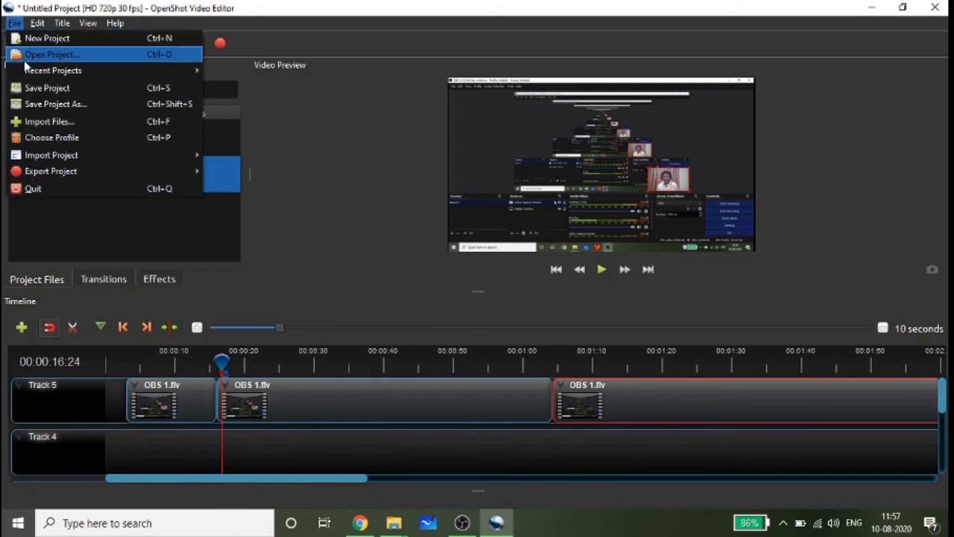
pyautogui.moveTo(61, 170)
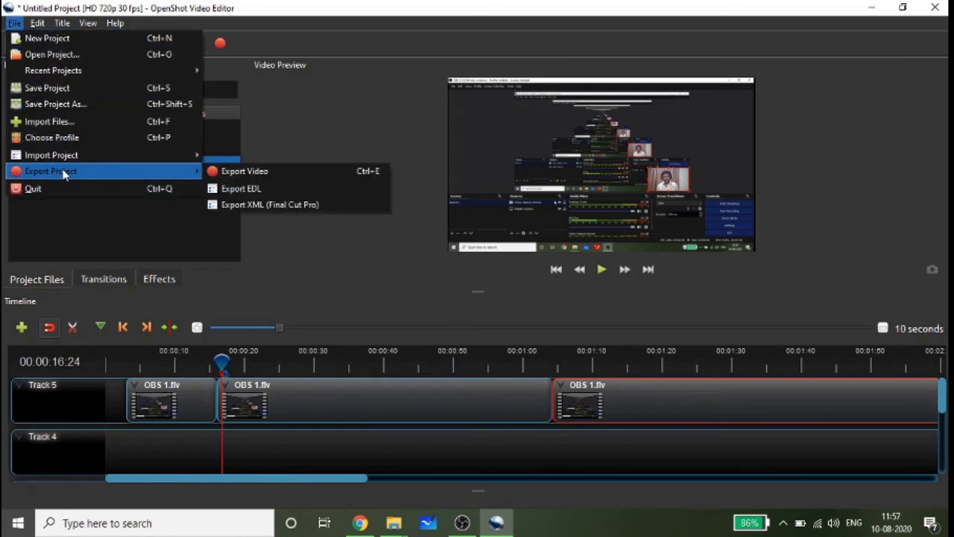
pyautogui.click(231, 173)
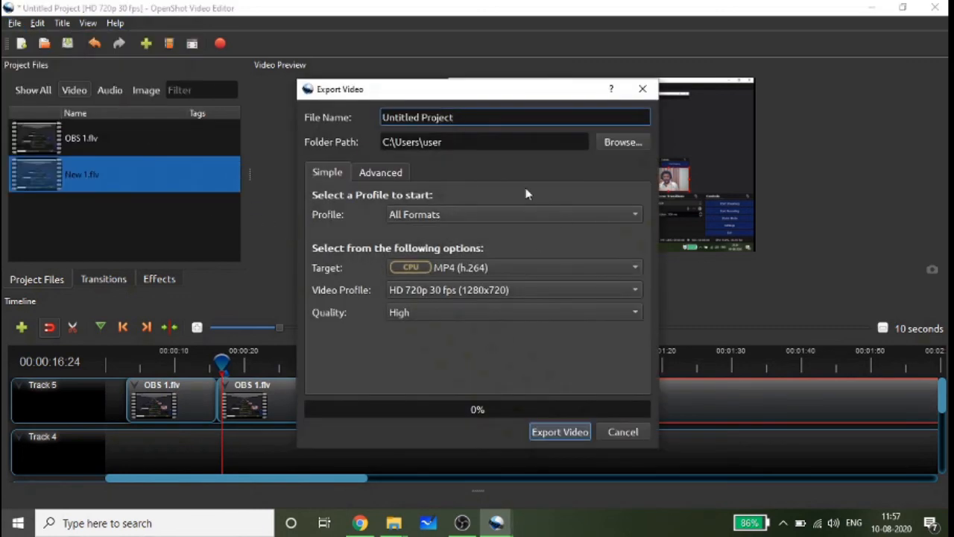
pyautogui.moveTo(456, 117); pyautogui.dragTo(371, 117)
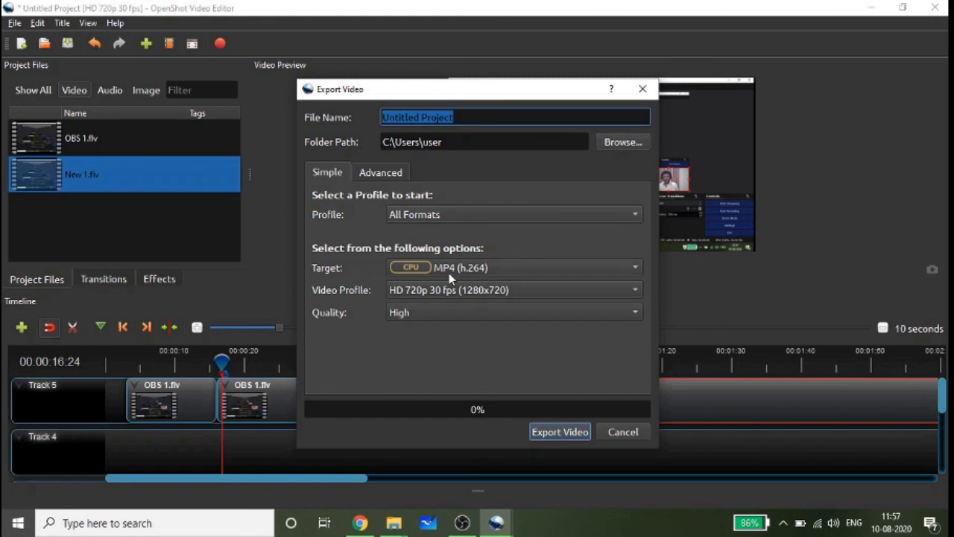
pyautogui.click(636, 268)
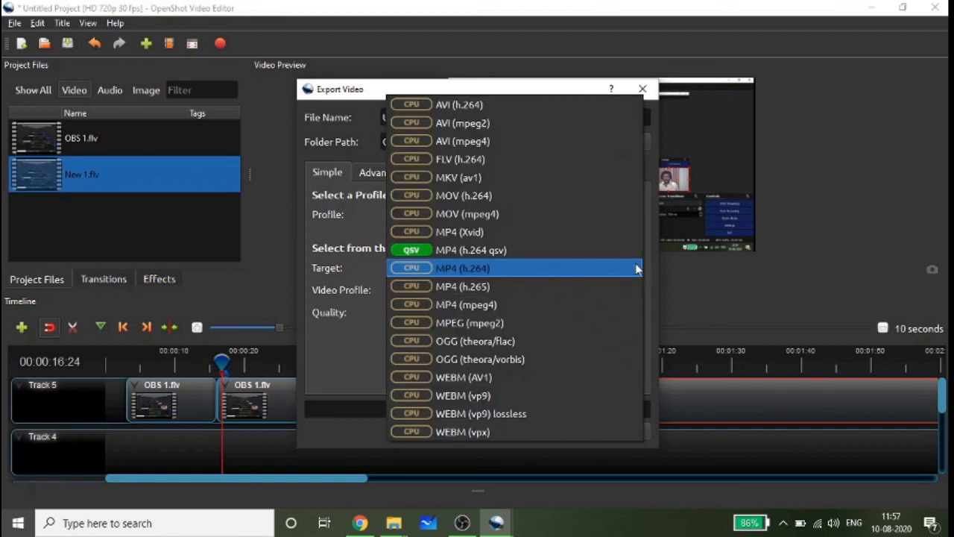
pyautogui.click(732, 286)
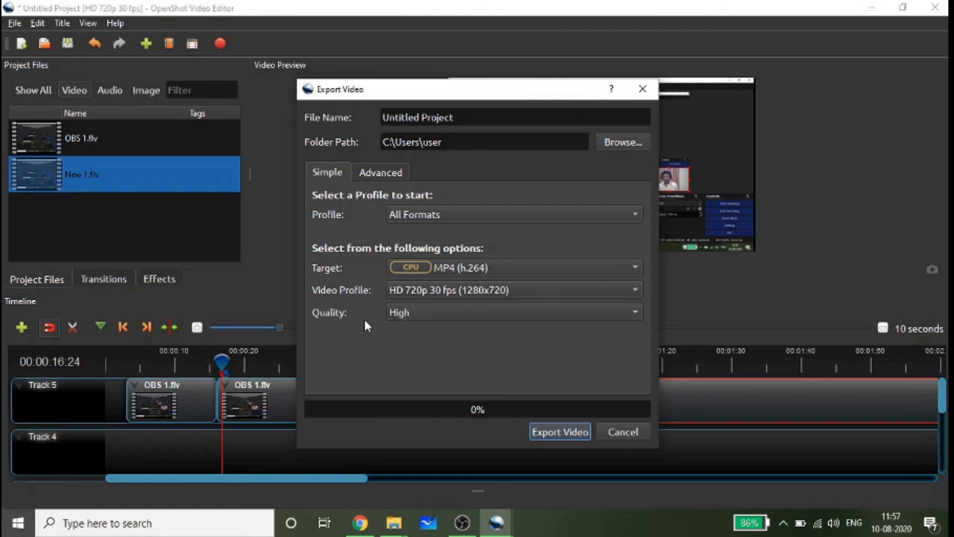
# - Start exporting the video as MP4 (h.264) at HD 720p 30 fps and High quality, and cancel the running export
pyautogui.click(552, 438)
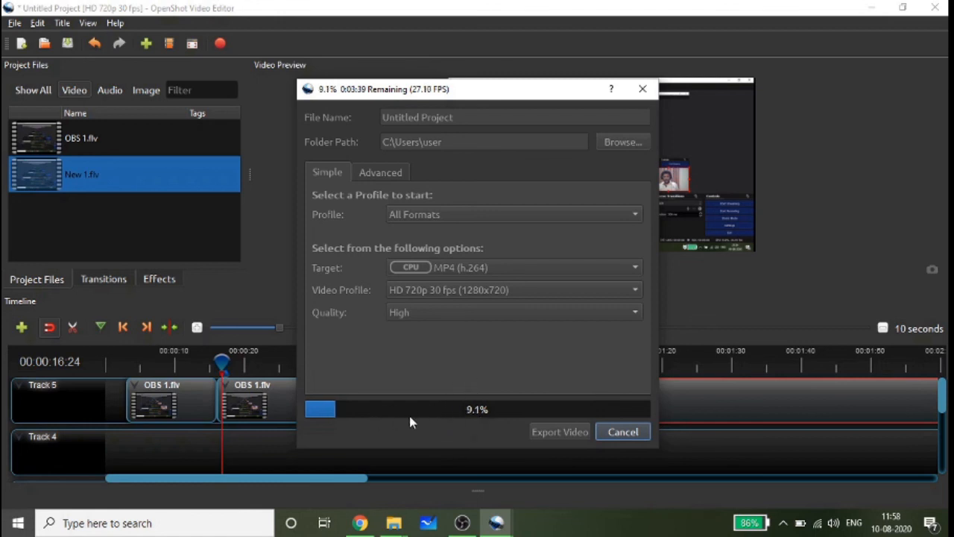
pyautogui.click(624, 431)
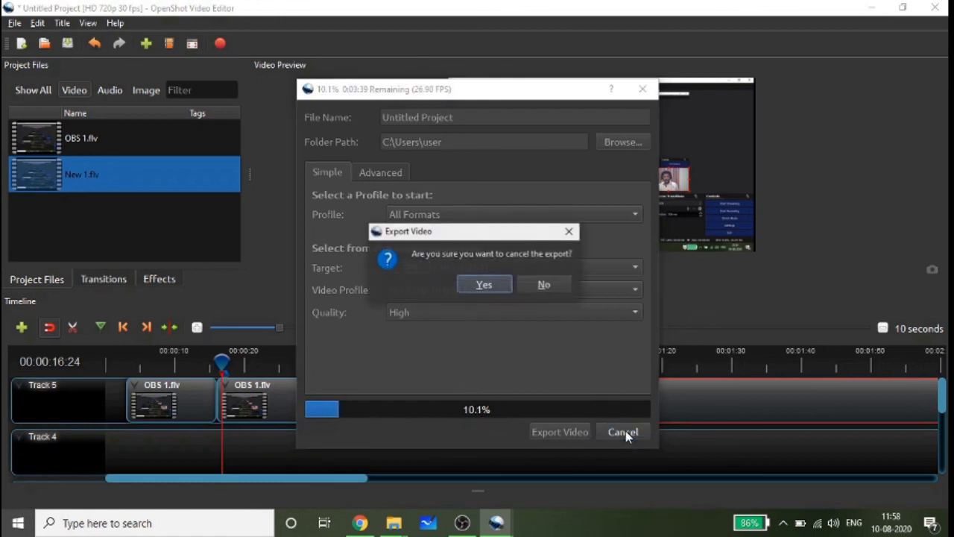
pyautogui.click(488, 285)
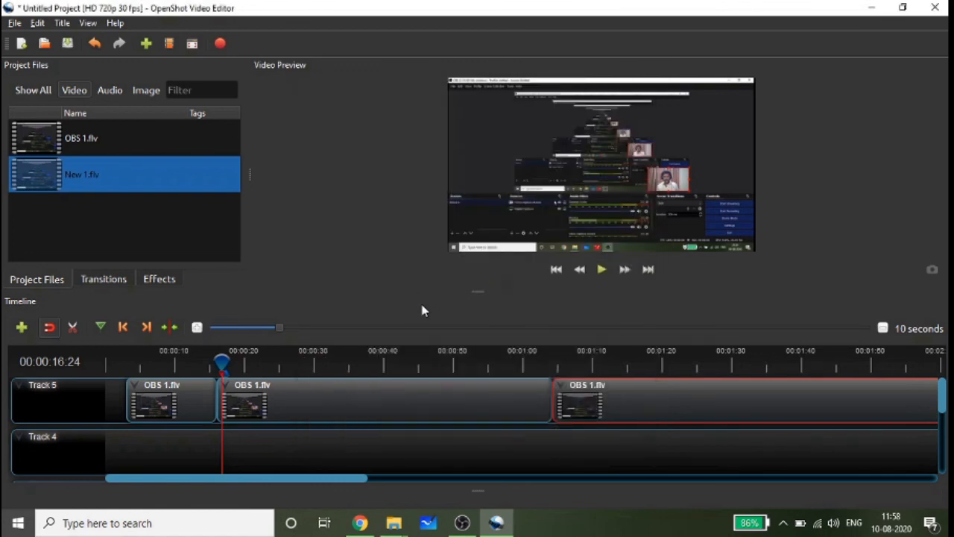